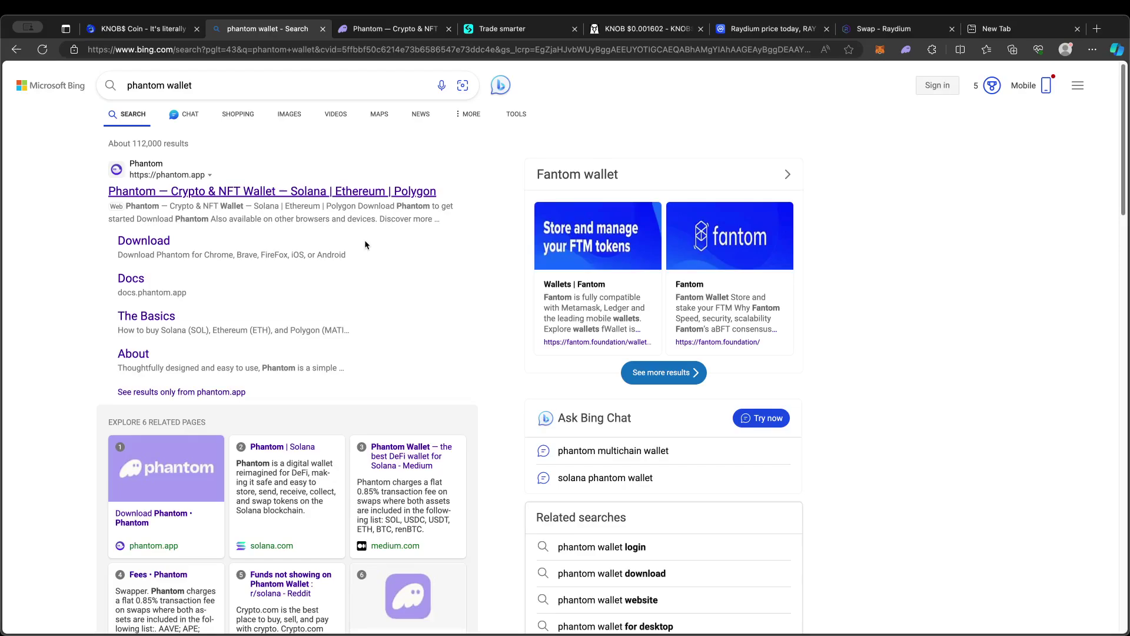
Open the Phantom wallet website from the search results and close the duplicate Phantom tab.
click(283, 195)
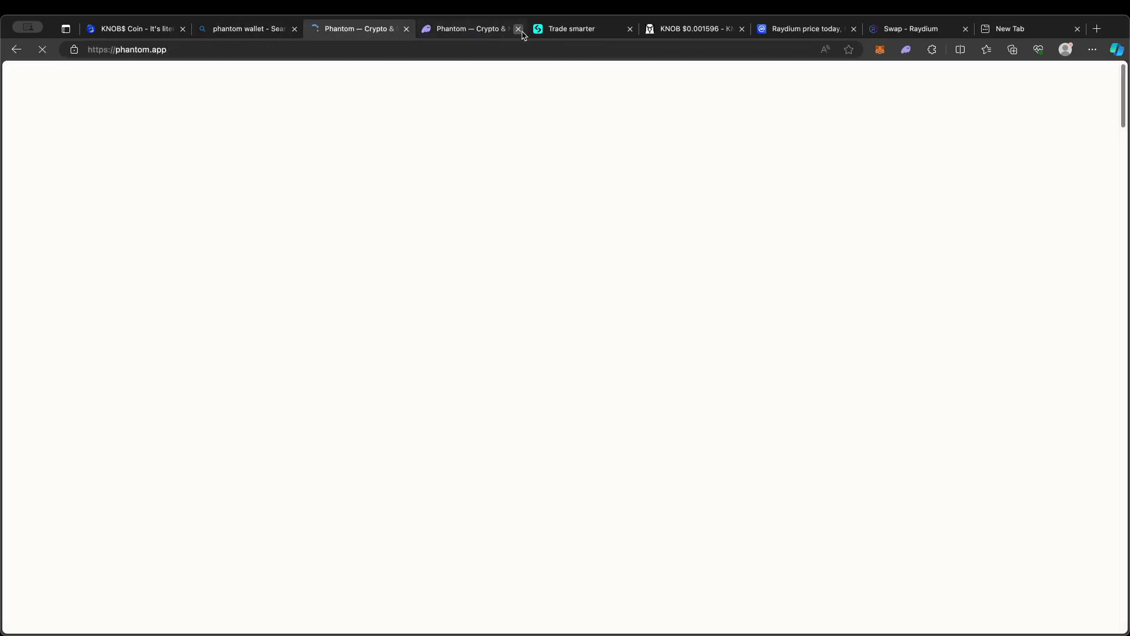
click(518, 29)
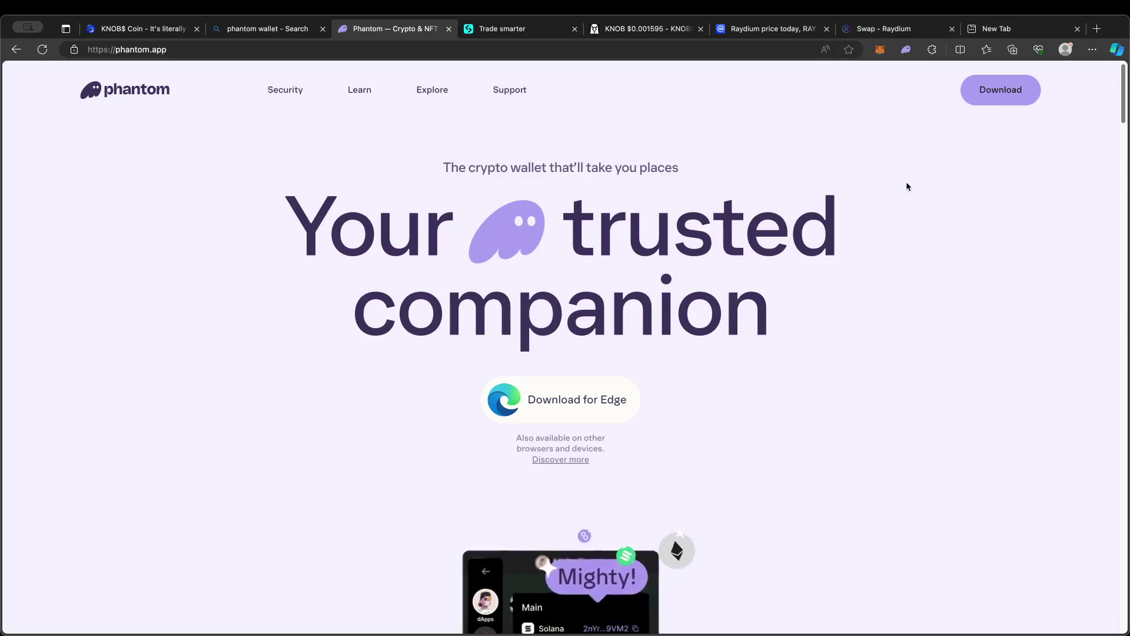
click(907, 50)
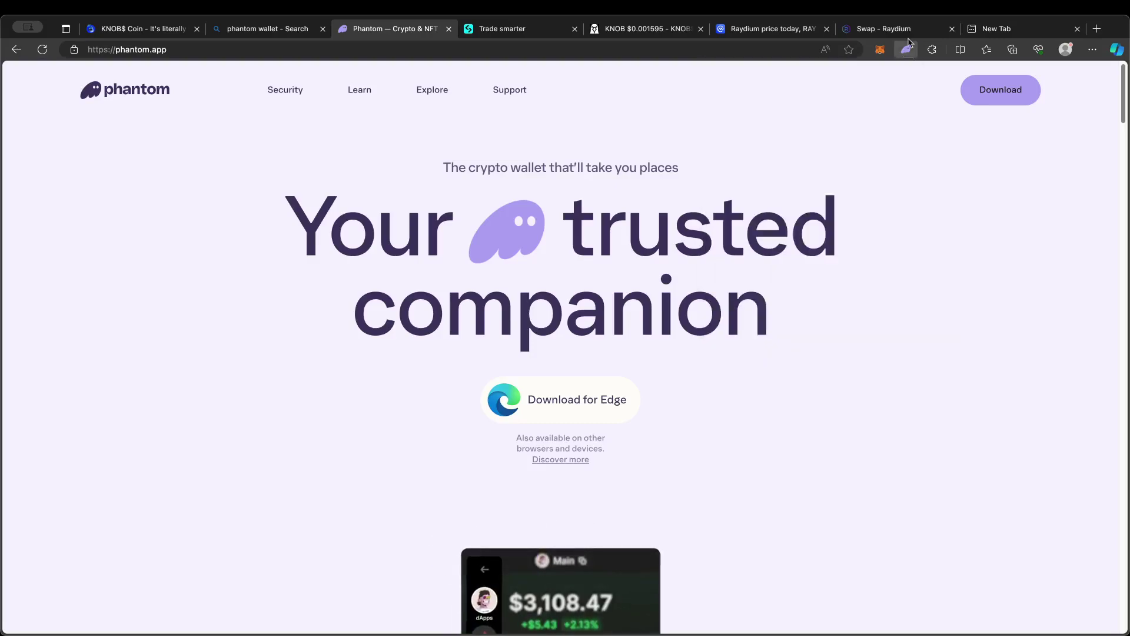
click(907, 47)
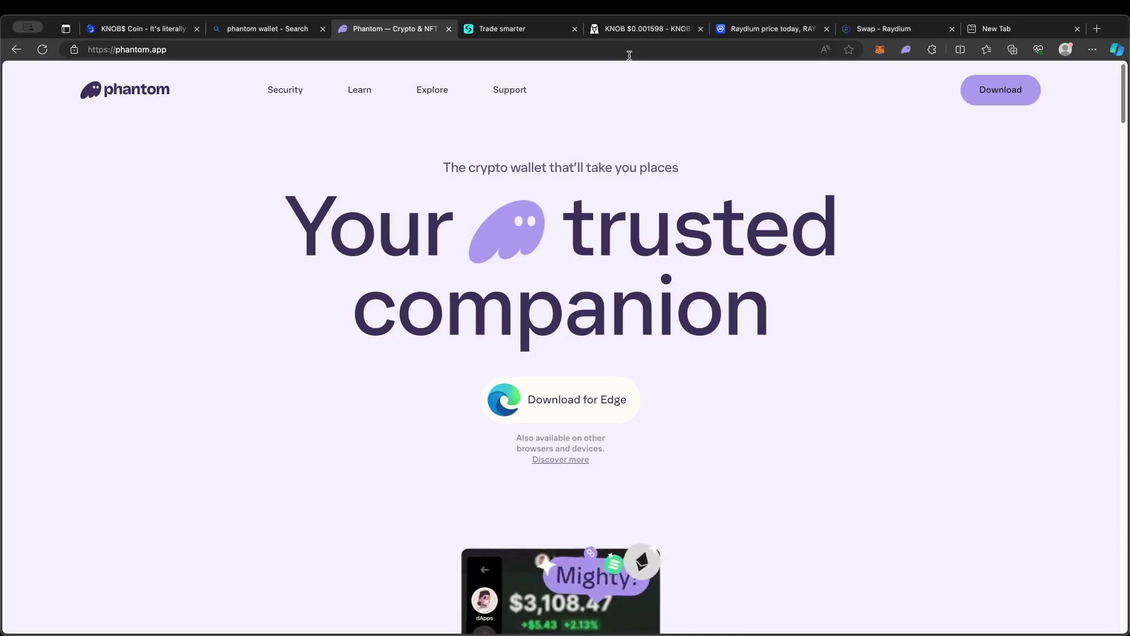
Switch to the Bitget SOL withdrawal form and review its withdrawal address and network fields.
click(542, 34)
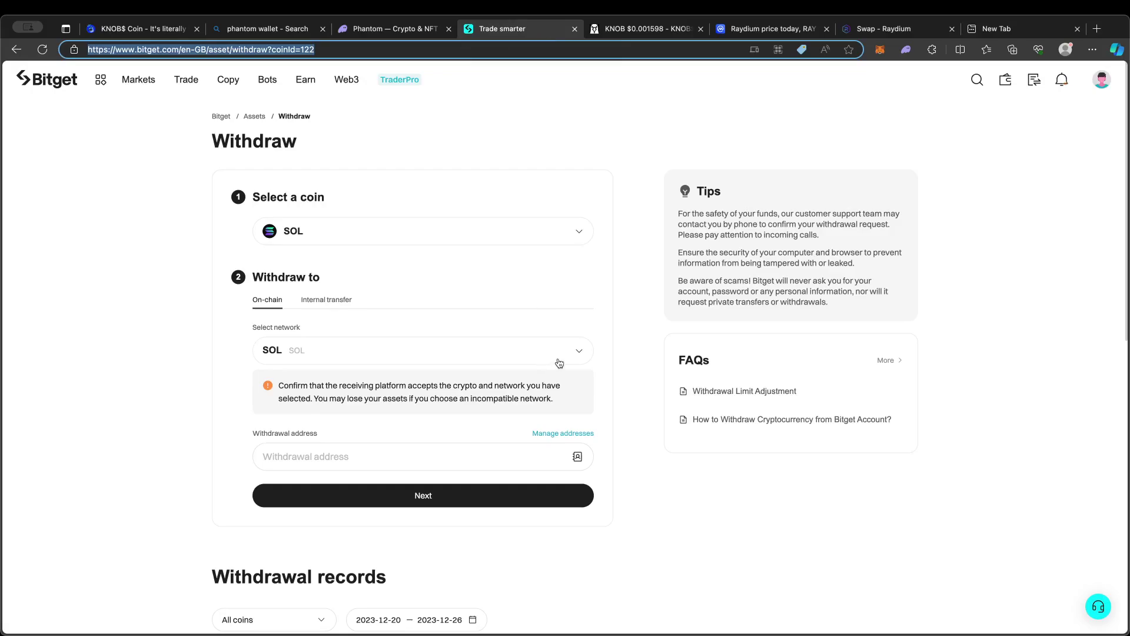
click(450, 465)
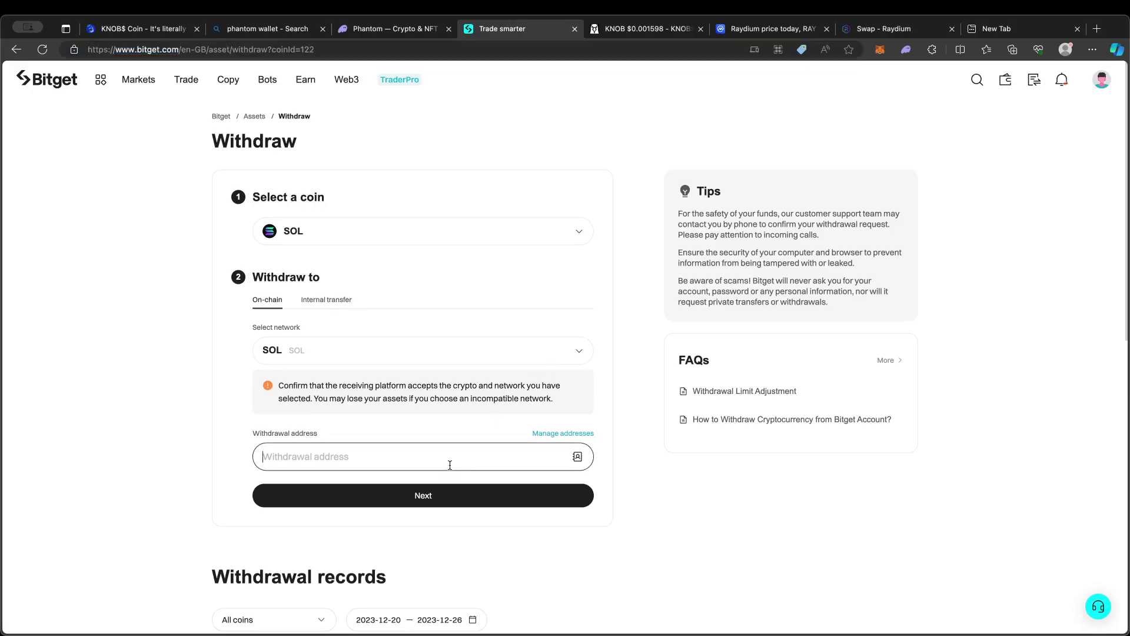
click(415, 352)
click(517, 299)
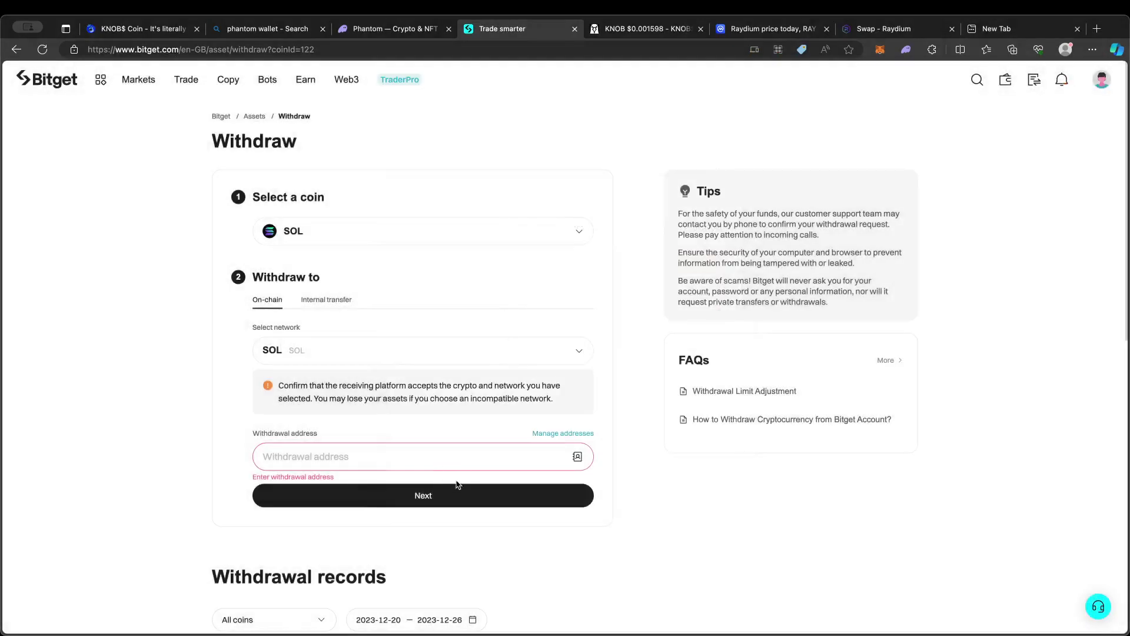
Copy the Solana address from the Phantom wallet and paste it as the Bitget withdrawal address.
click(905, 50)
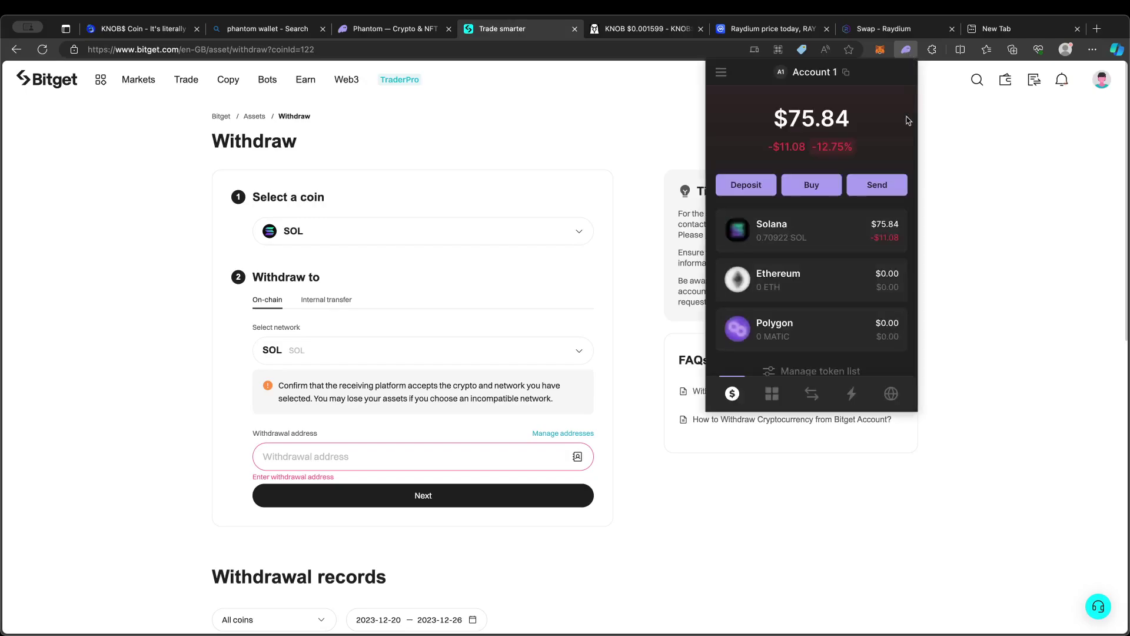
mouse_move(846, 75)
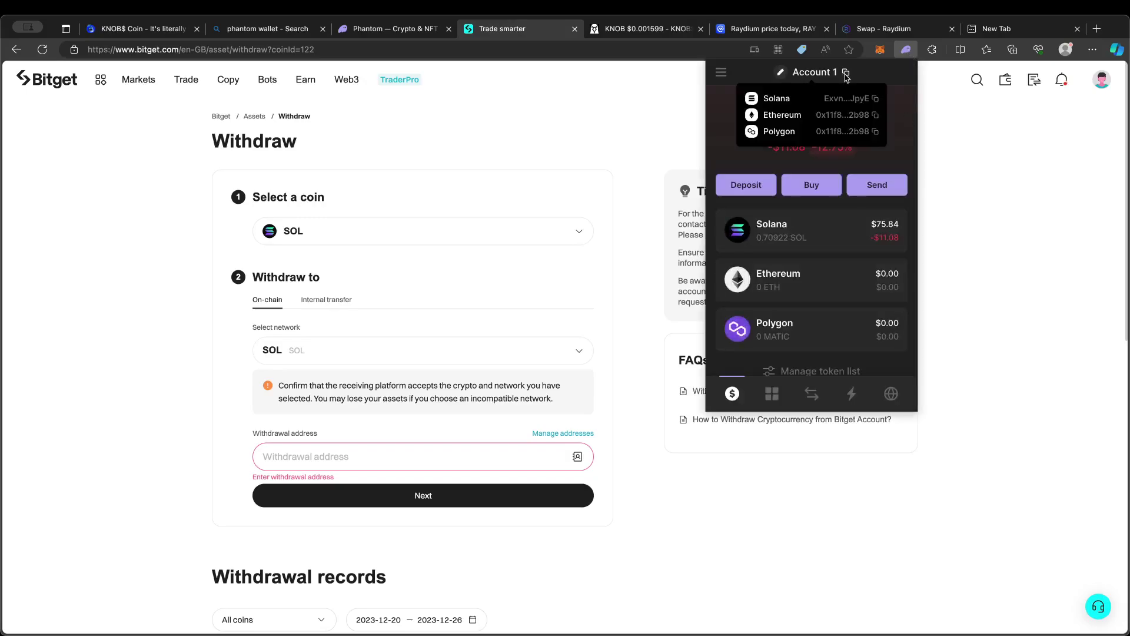
click(875, 98)
click(343, 452)
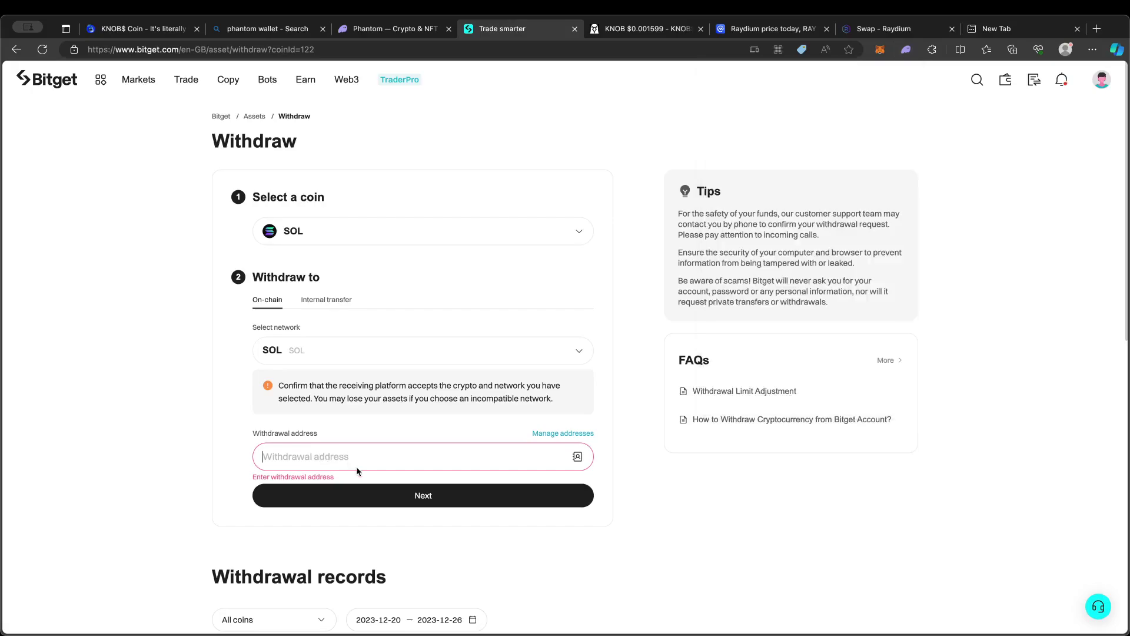
key(super+v)
click(418, 500)
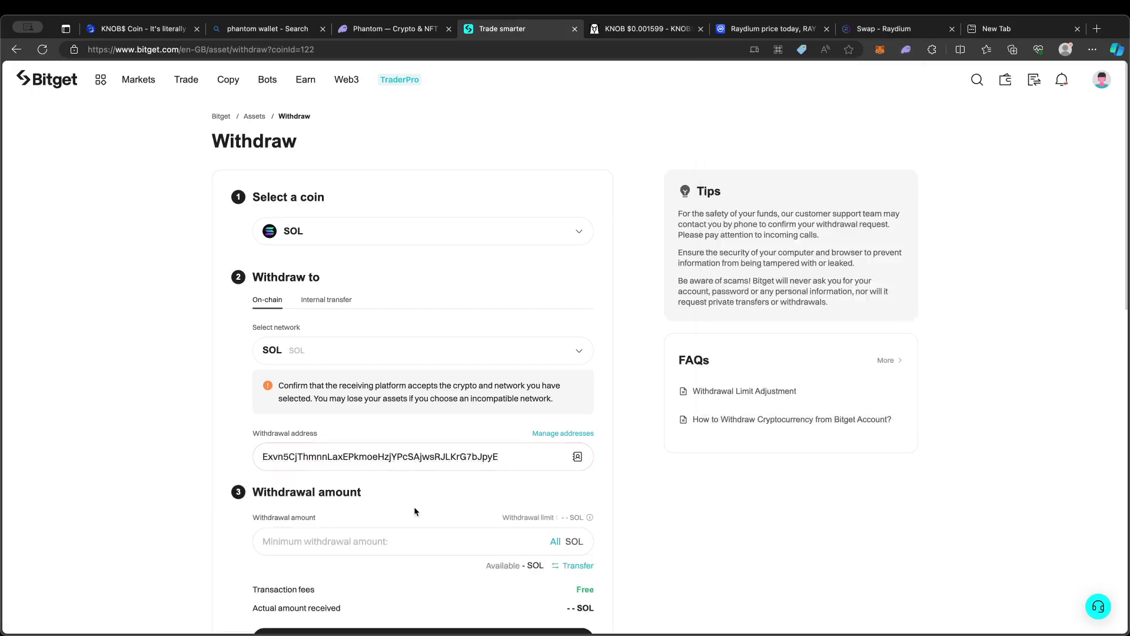
Enter 100 SOL as the withdrawal amount and check the balances in the Phantom wallet.
scroll(416, 503, down, 1)
click(486, 477)
text(100)
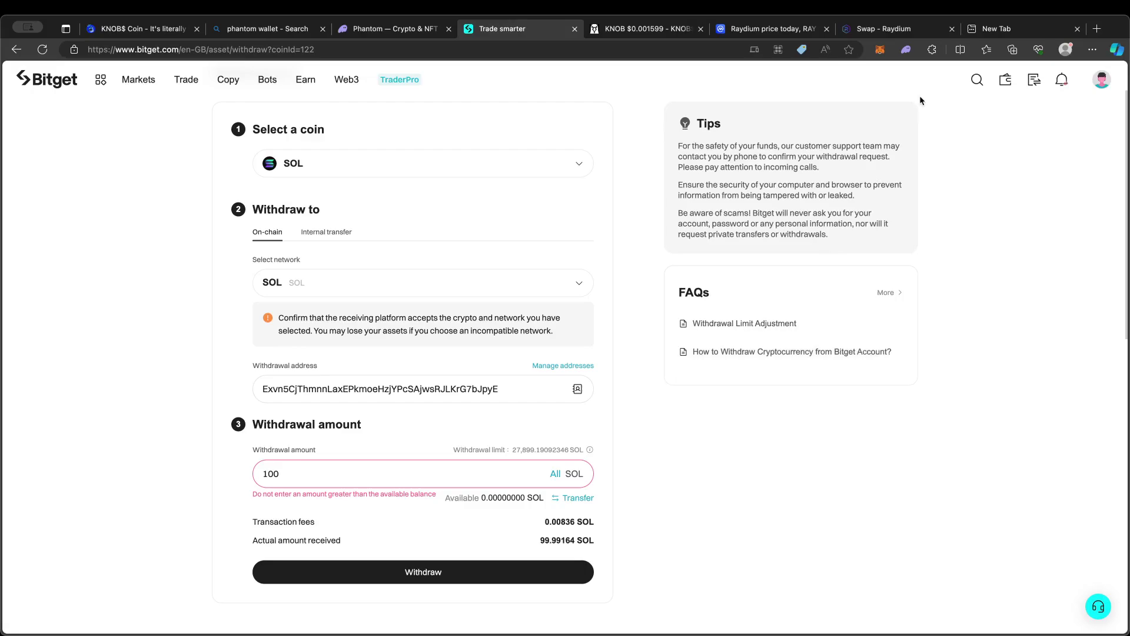
click(907, 50)
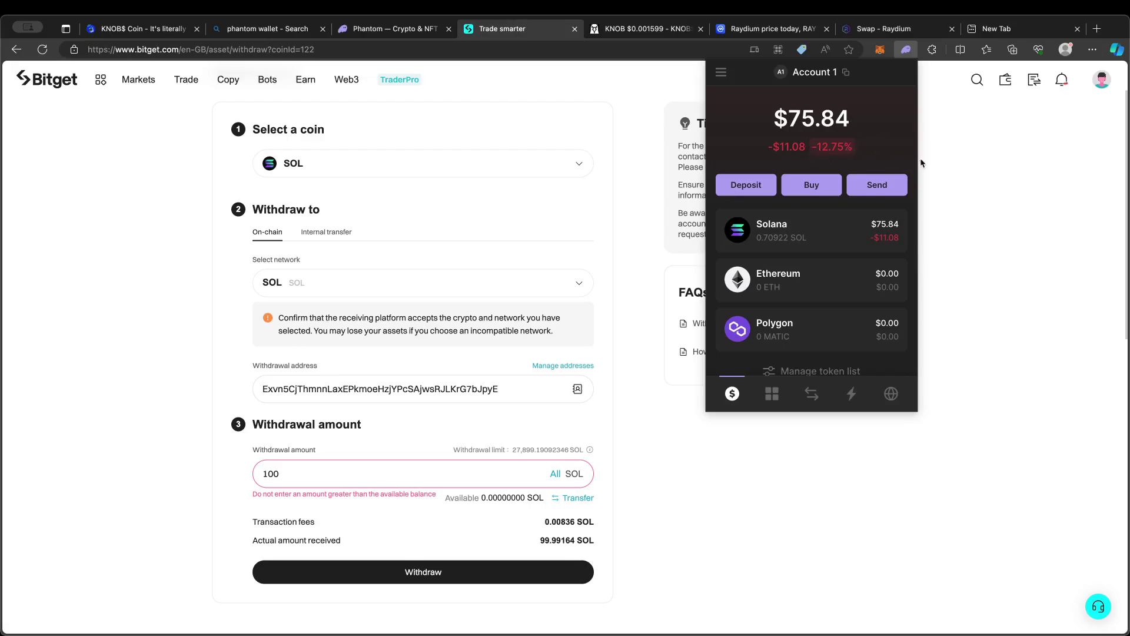
click(980, 156)
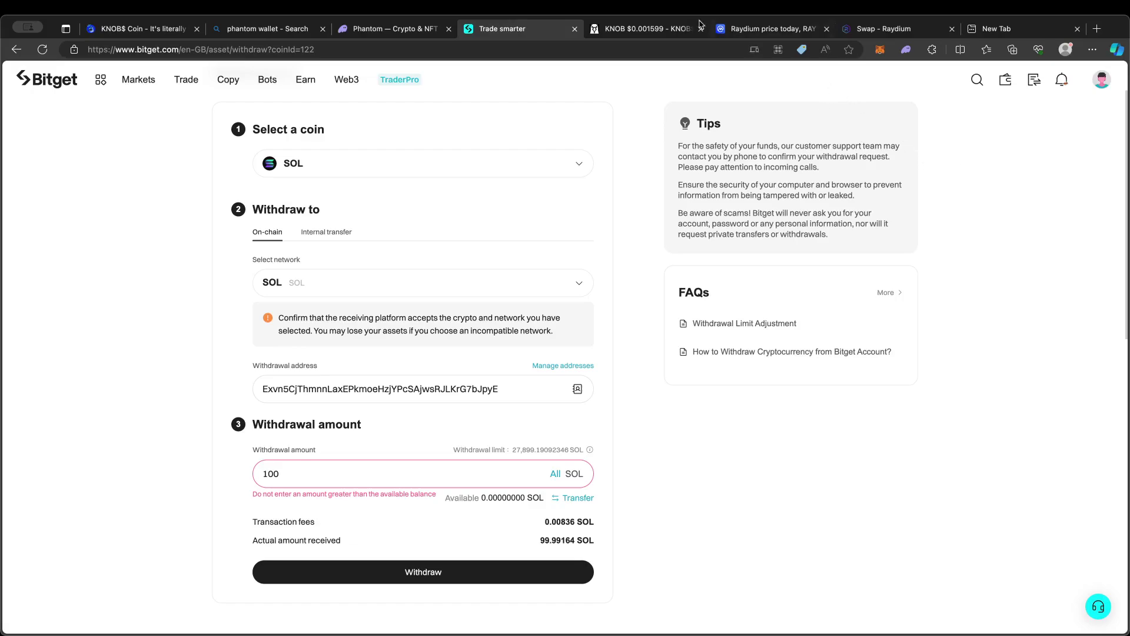
Go to the KNOB/SOL page on DEX Screener and copy the KNOB token address from the pair details.
click(648, 28)
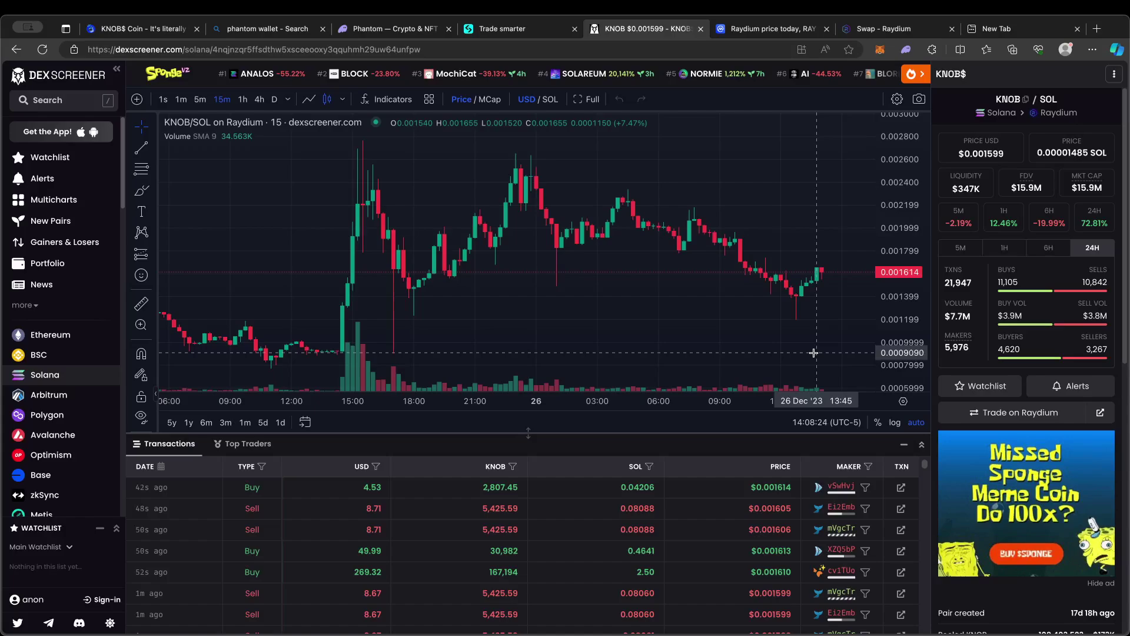
click(1027, 101)
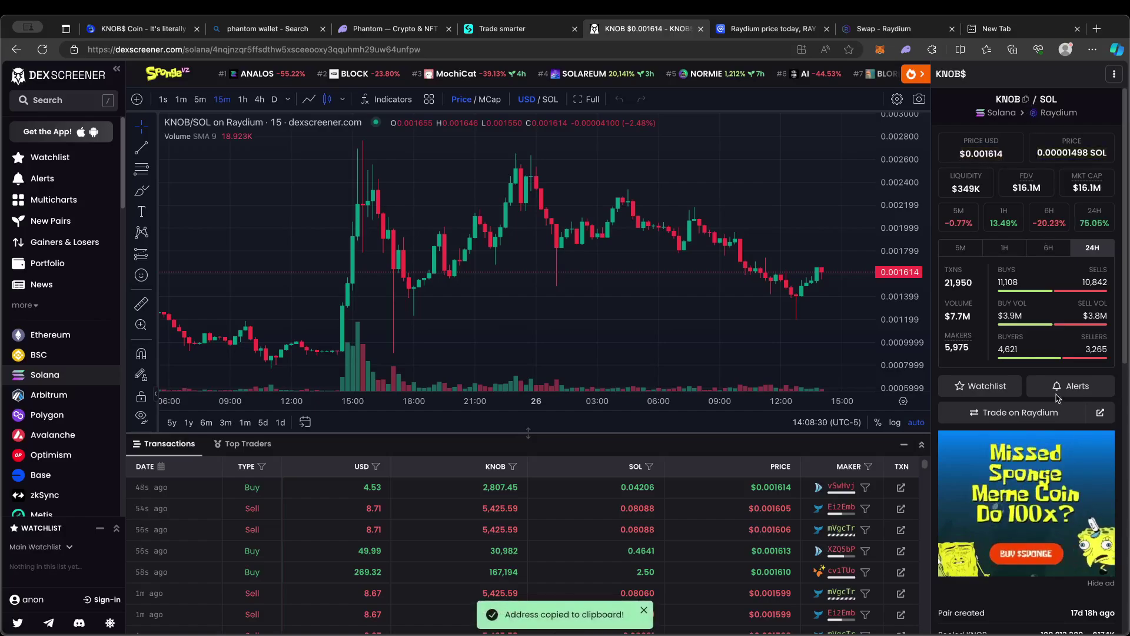
scroll(1053, 482, down, 2)
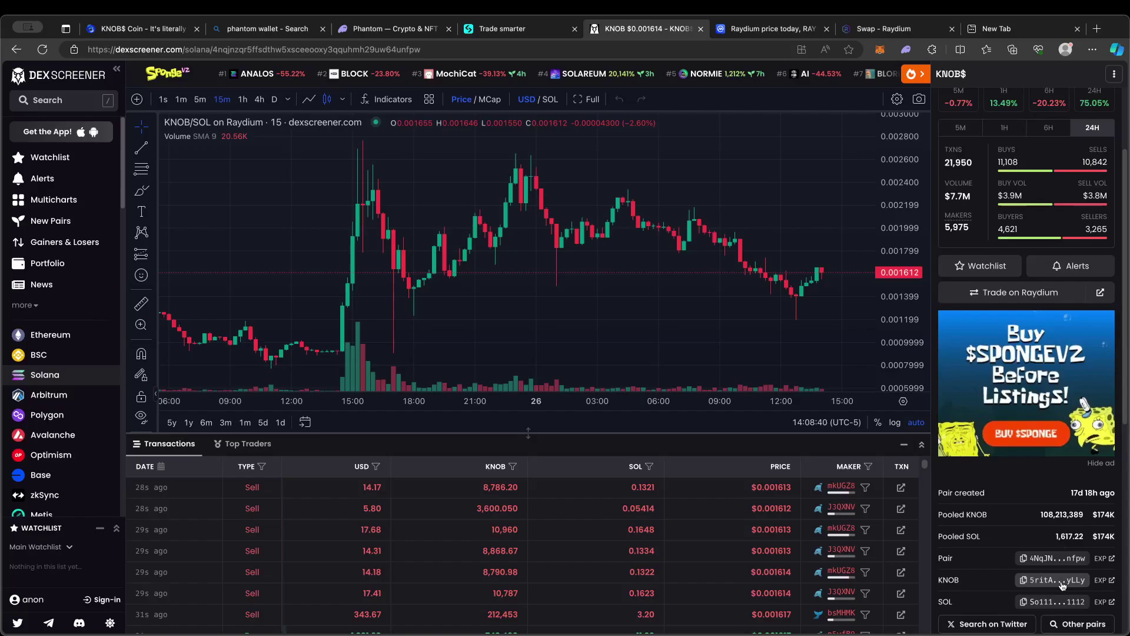
scroll(1063, 585, up, 3)
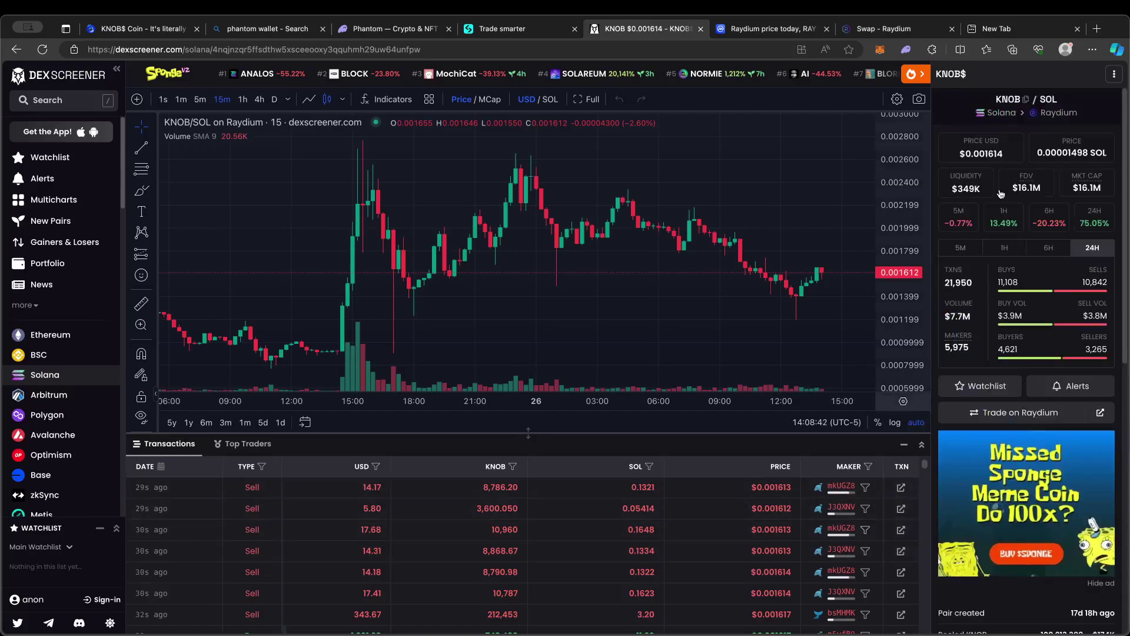
click(1026, 100)
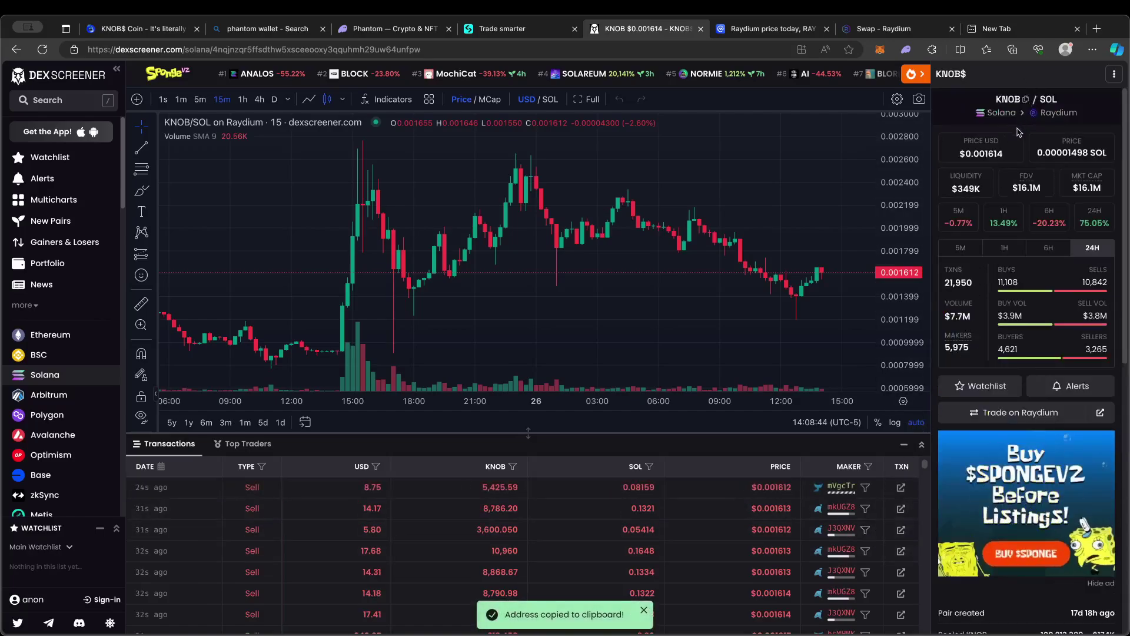
scroll(1047, 338, down, 6)
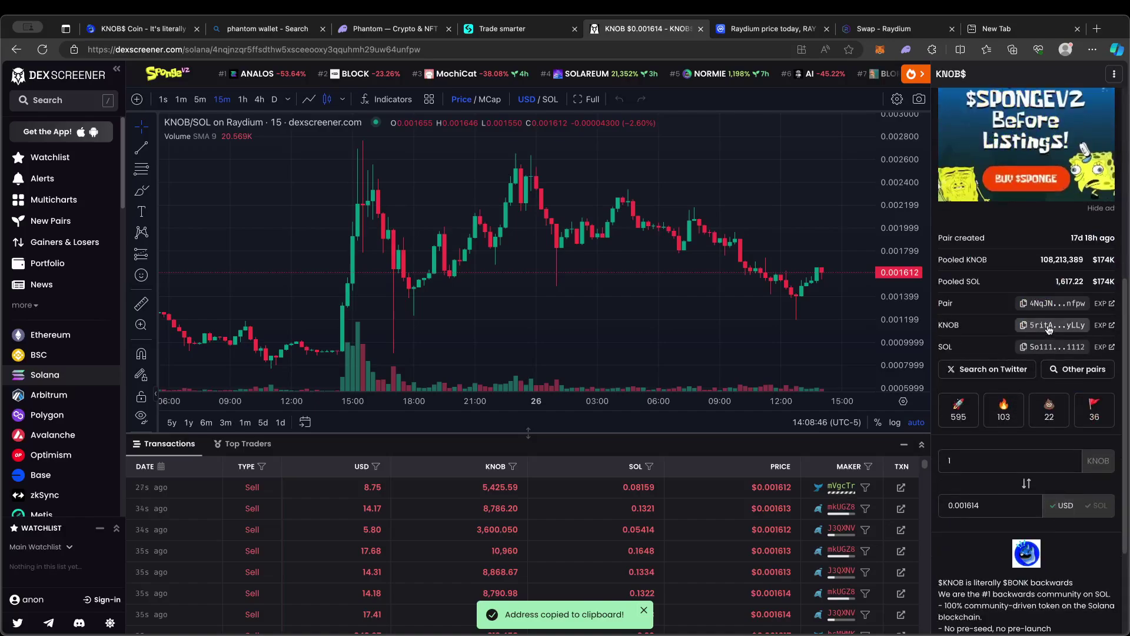
click(1047, 327)
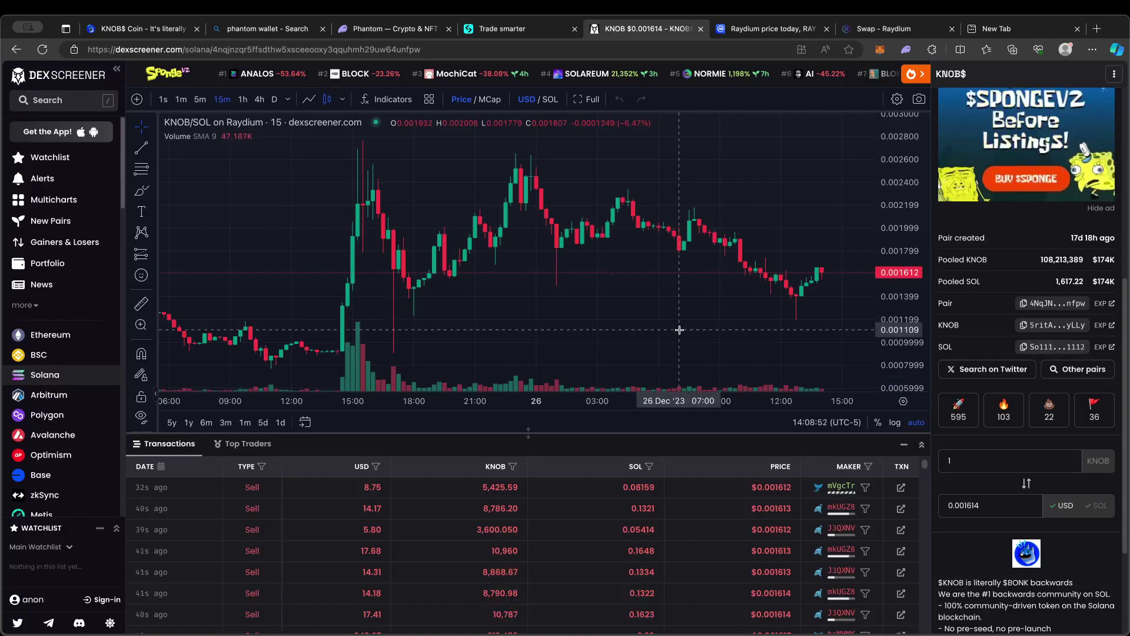
View the KNOB token's overview in the Solscan explorer and close that page.
scroll(760, 328, down, 2)
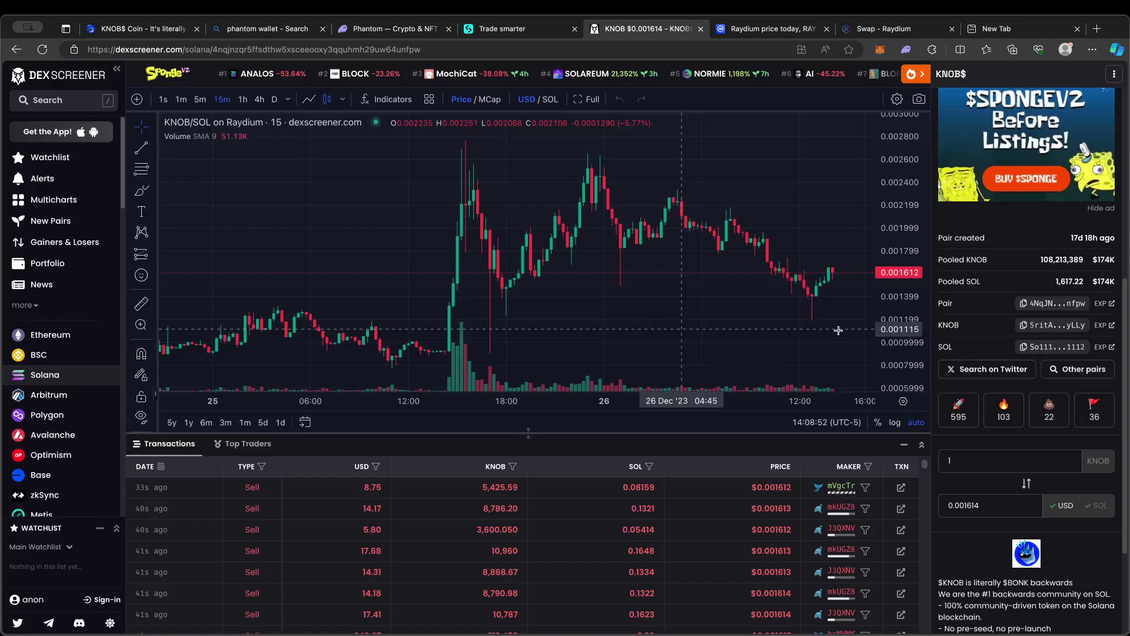
click(1100, 327)
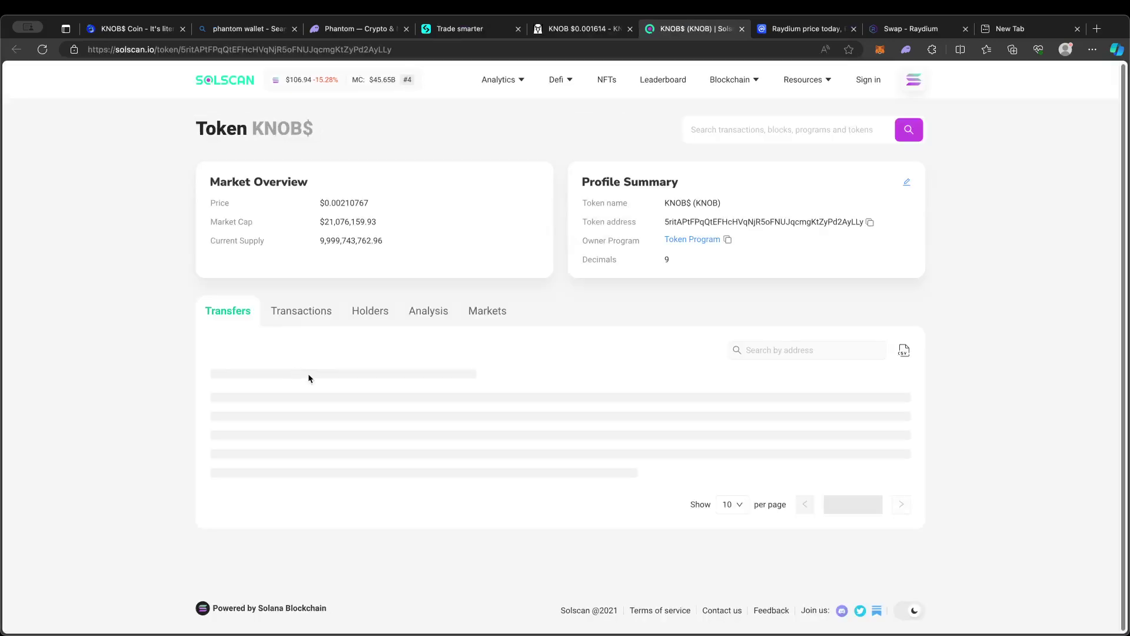
drag(348, 260, 330, 222)
click(221, 147)
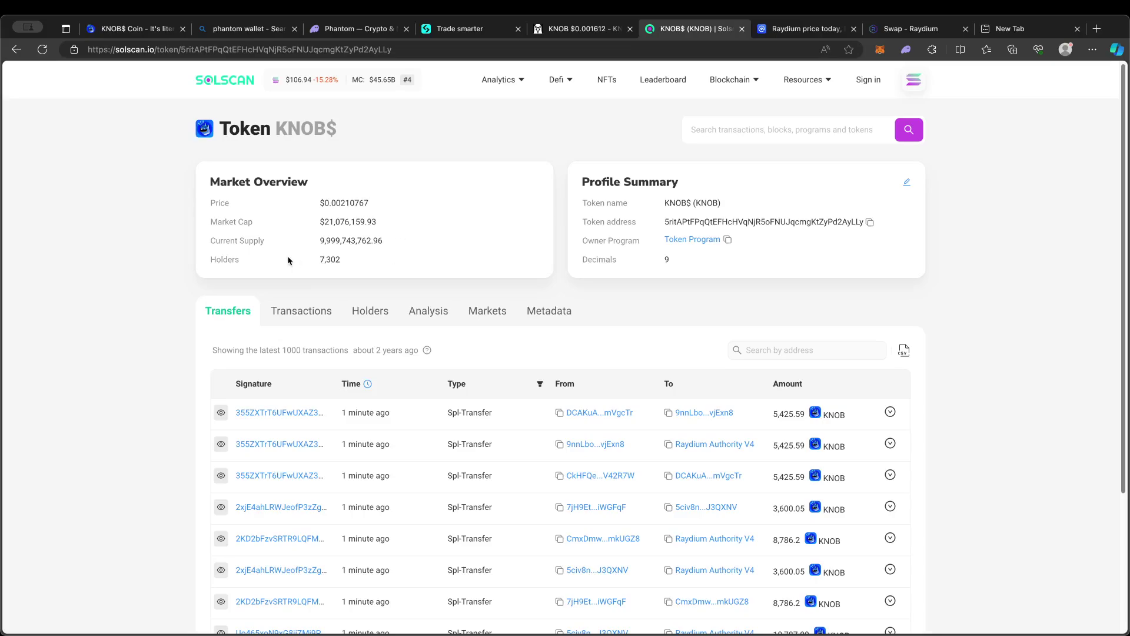
click(742, 29)
Copy the KNOB token address from the DEX Screener pair heading and look it up on CoinMarketCap, opening the first KNOB/SOL pair.
scroll(1007, 437, up, 2)
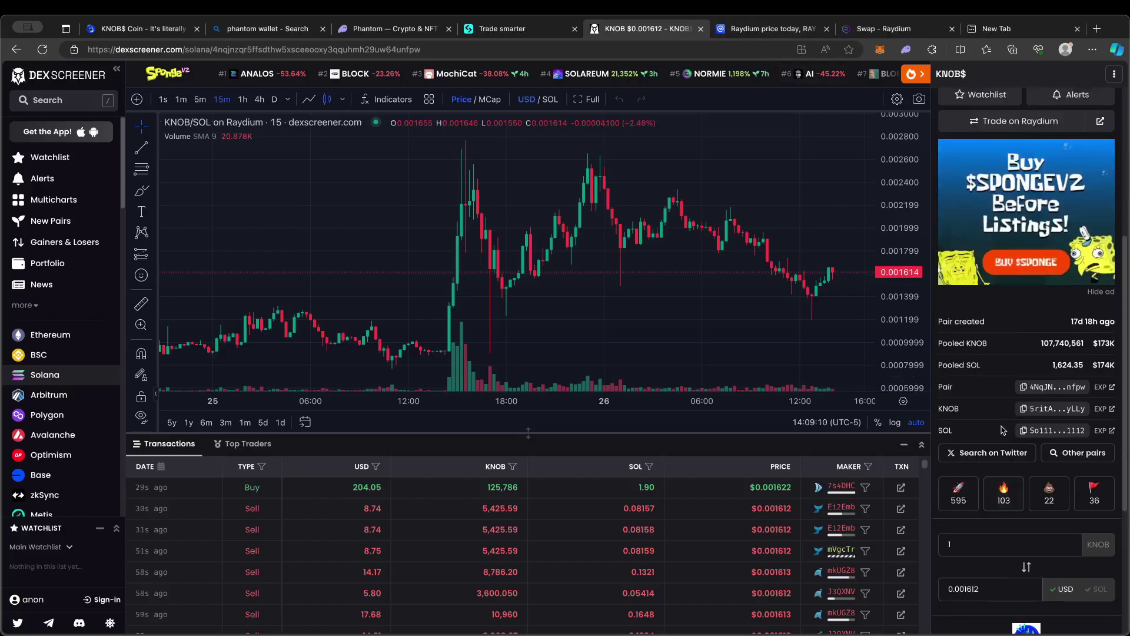
scroll(1006, 438, up, 5)
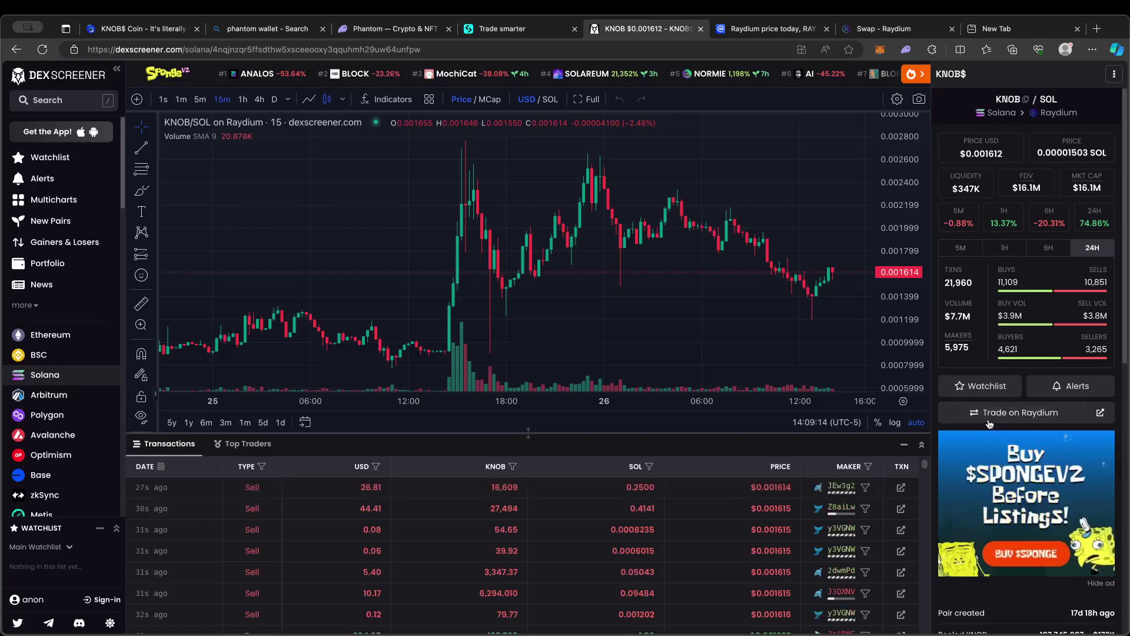
click(1025, 100)
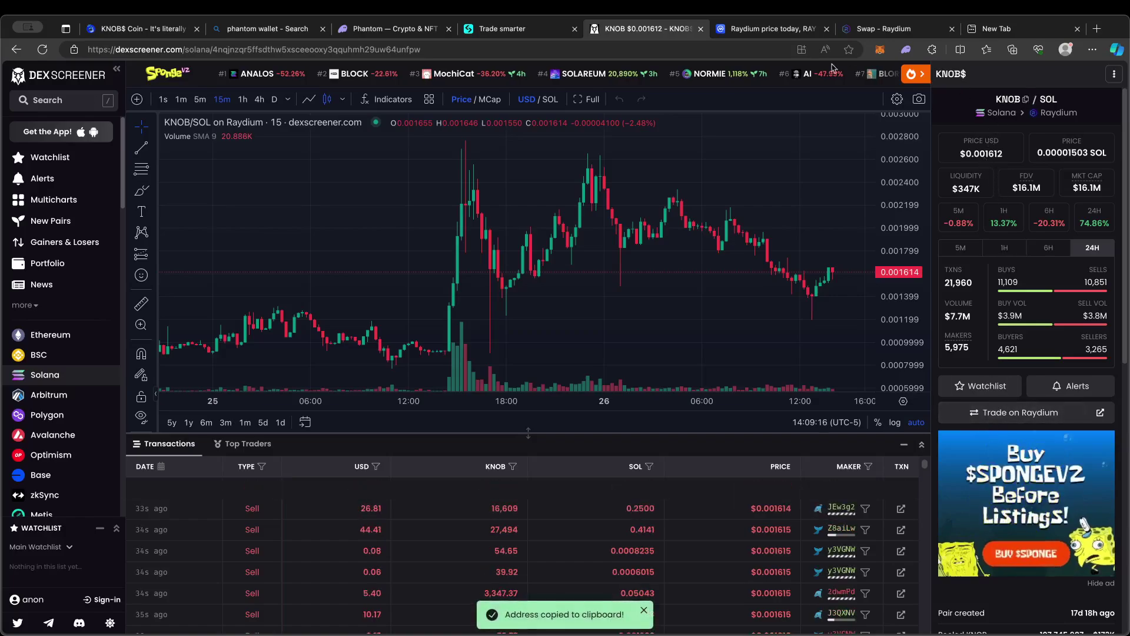
click(789, 36)
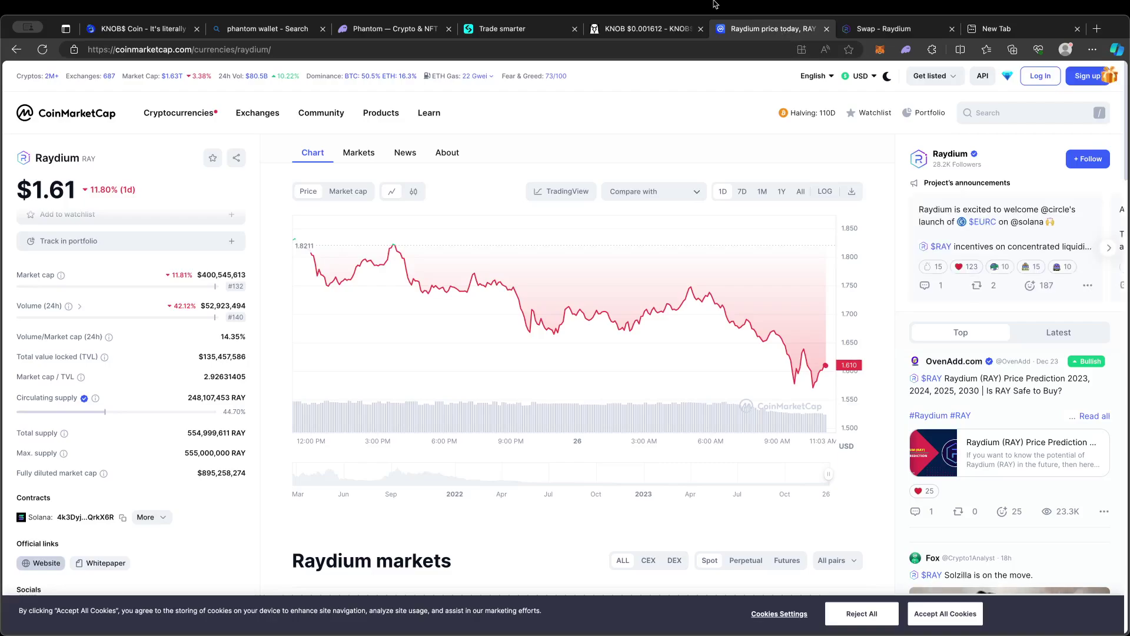
click(1032, 117)
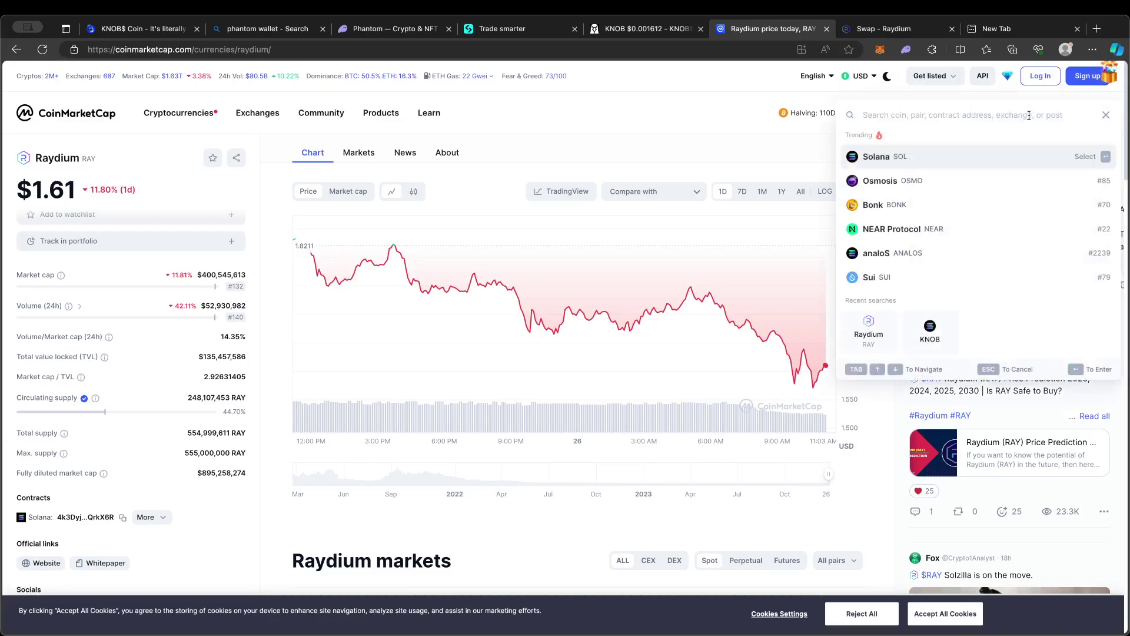
key(super+v)
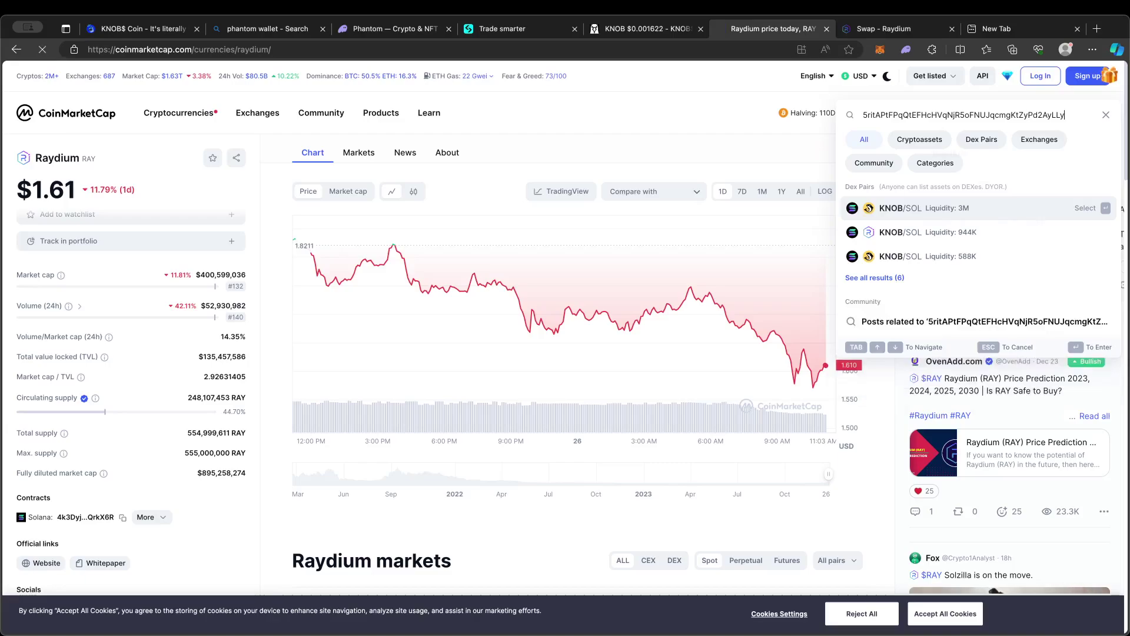
key(Return)
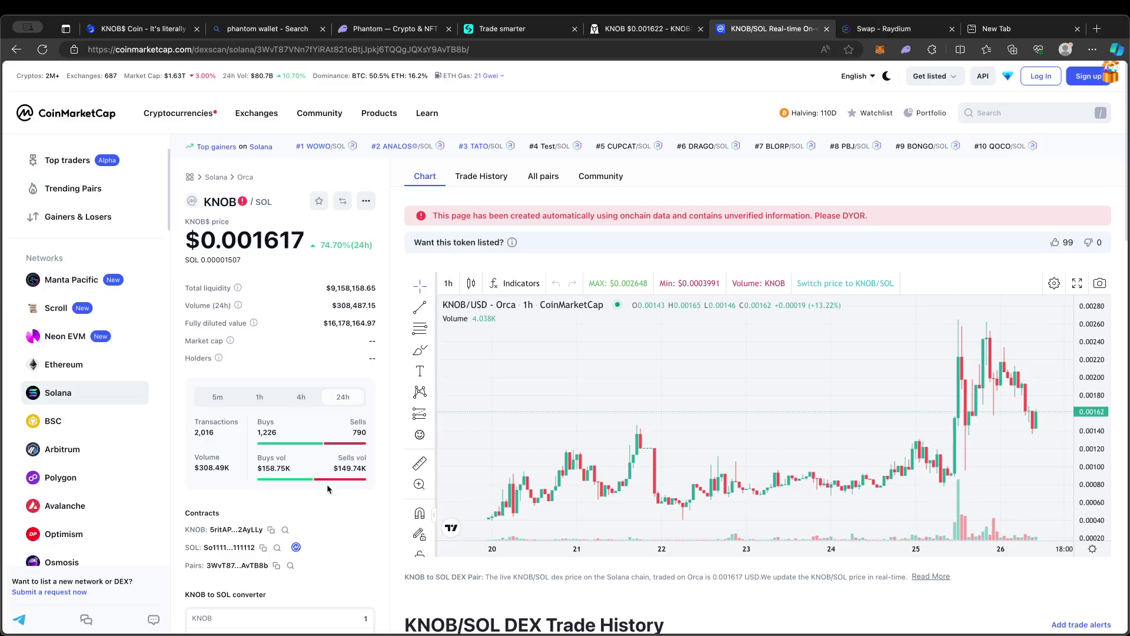
Examine the KNOB/SOL pair's statistics, price chart and DEX trade history on CoinMarketCap.
scroll(327, 488, down, 2)
scroll(332, 485, up, 2)
scroll(664, 581, down, 1)
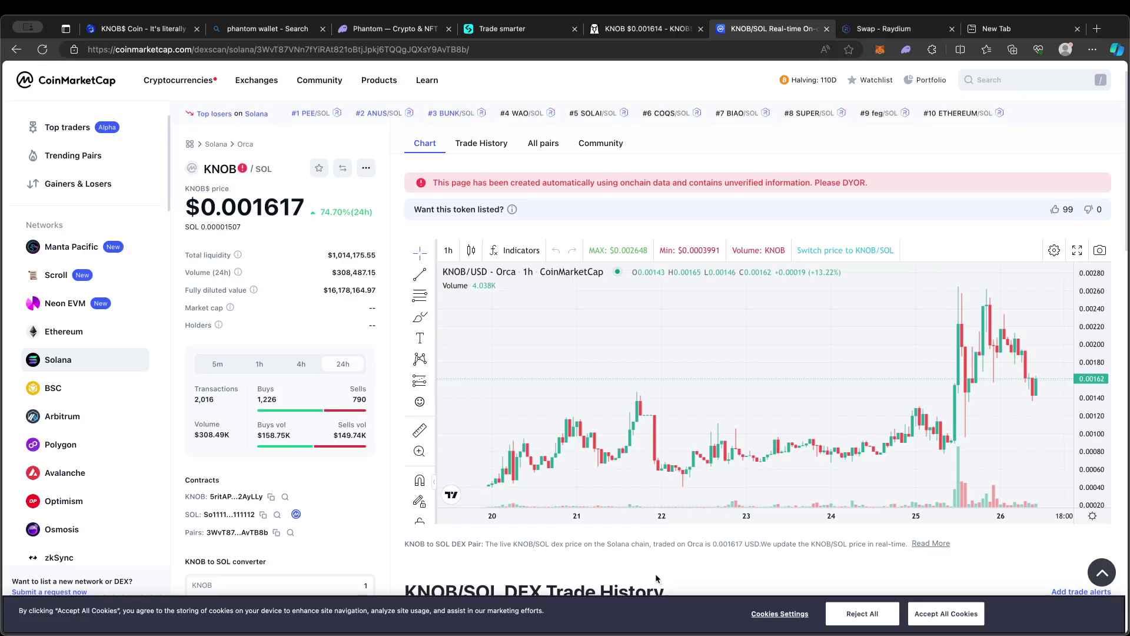
scroll(655, 578, down, 1)
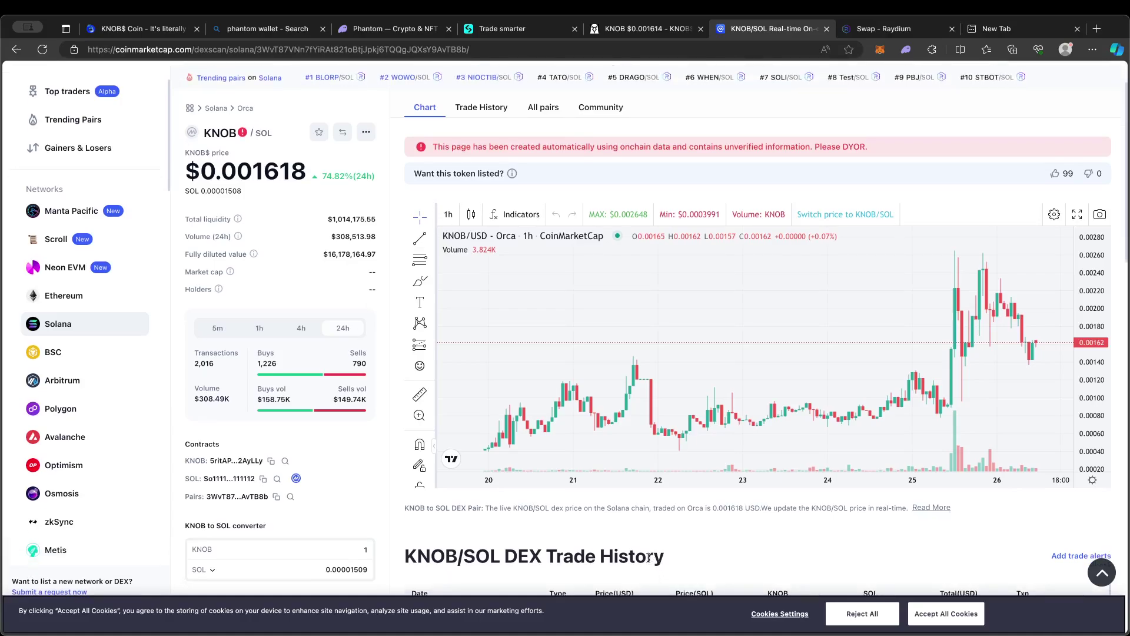
scroll(648, 556, down, 1)
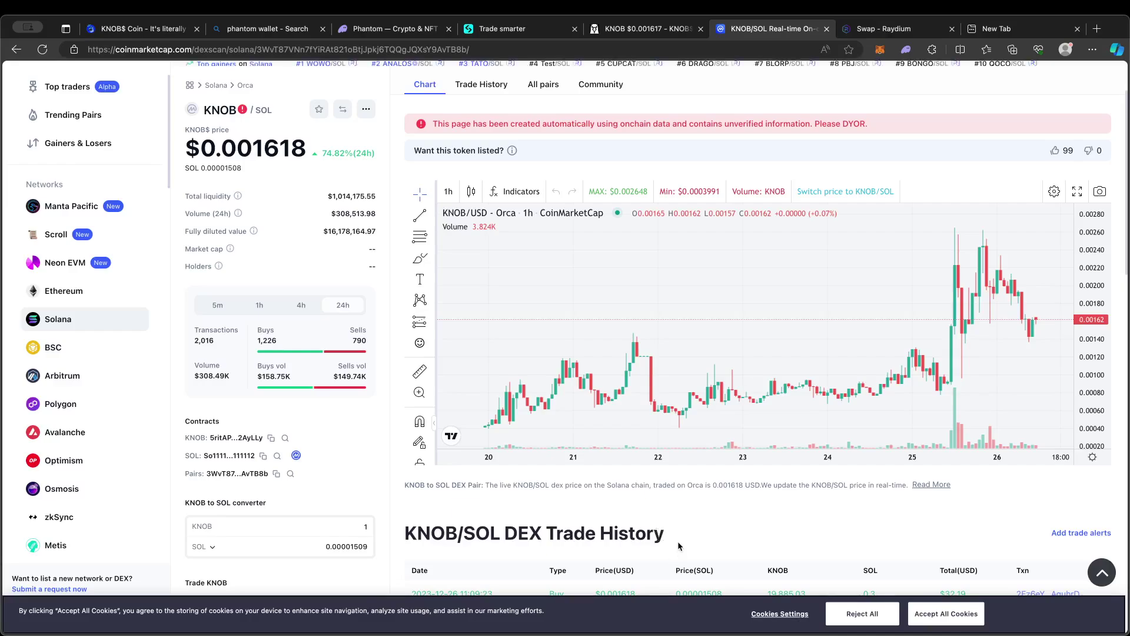
scroll(677, 540, down, 7)
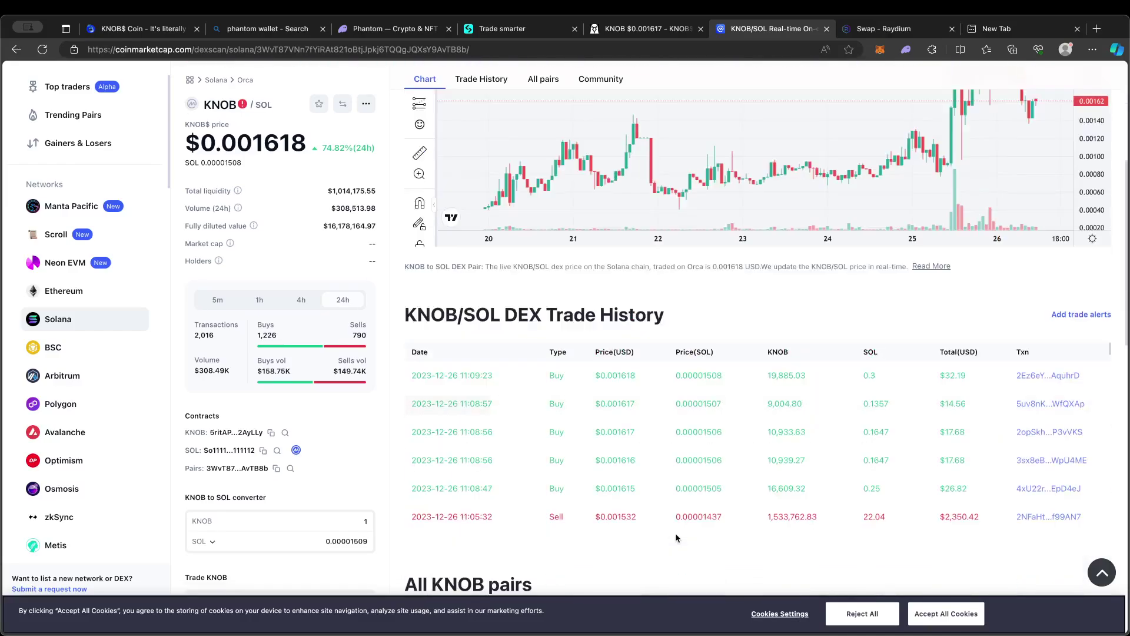
Search CoinMarketCap for "raydium" and open the Raydium (RAY) coin page.
scroll(676, 534, down, 1)
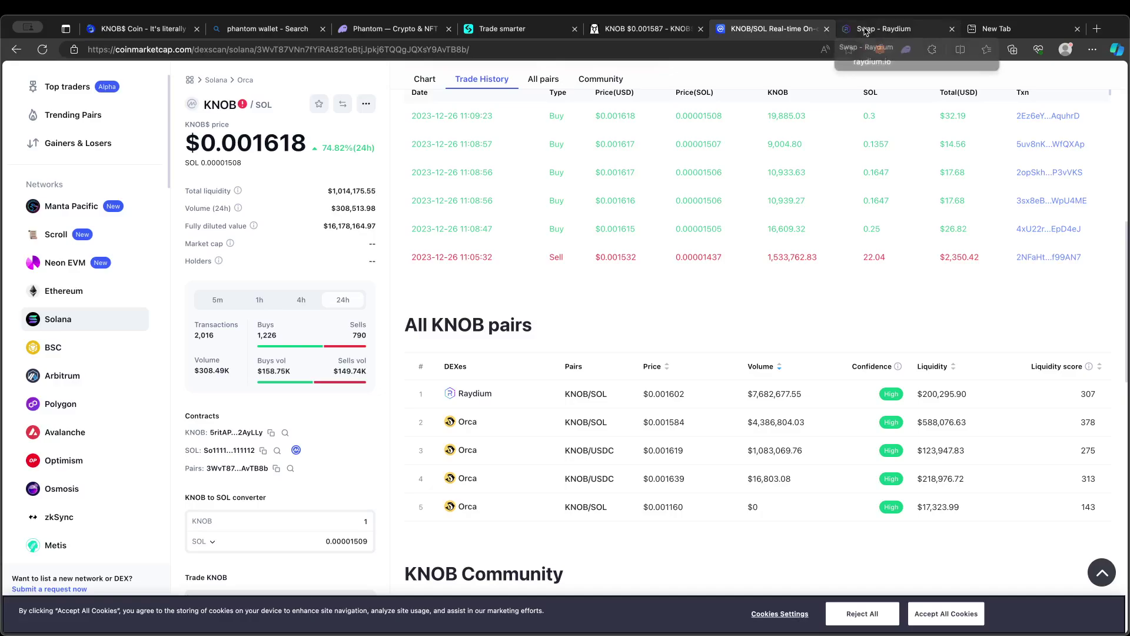
scroll(834, 400, up, 5)
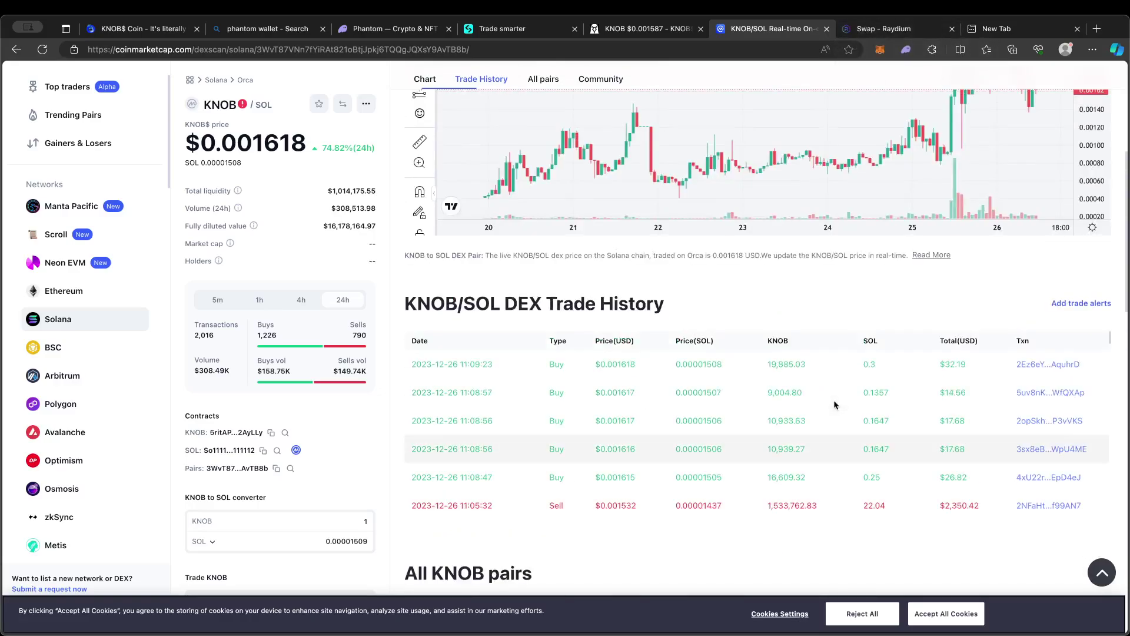
scroll(834, 405, up, 10)
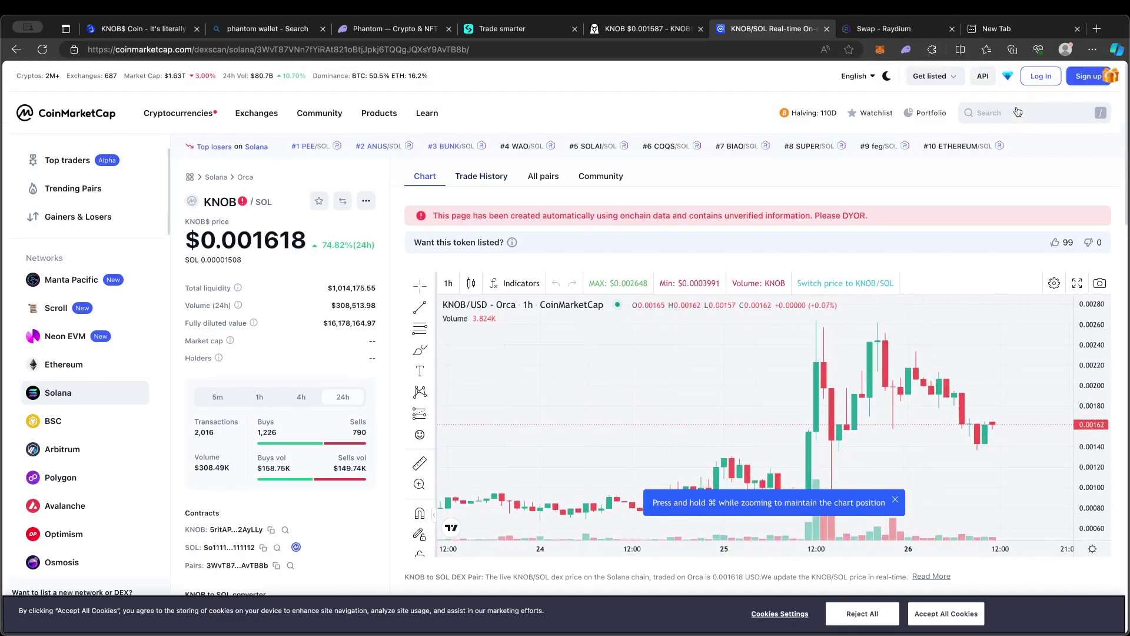
click(1018, 112)
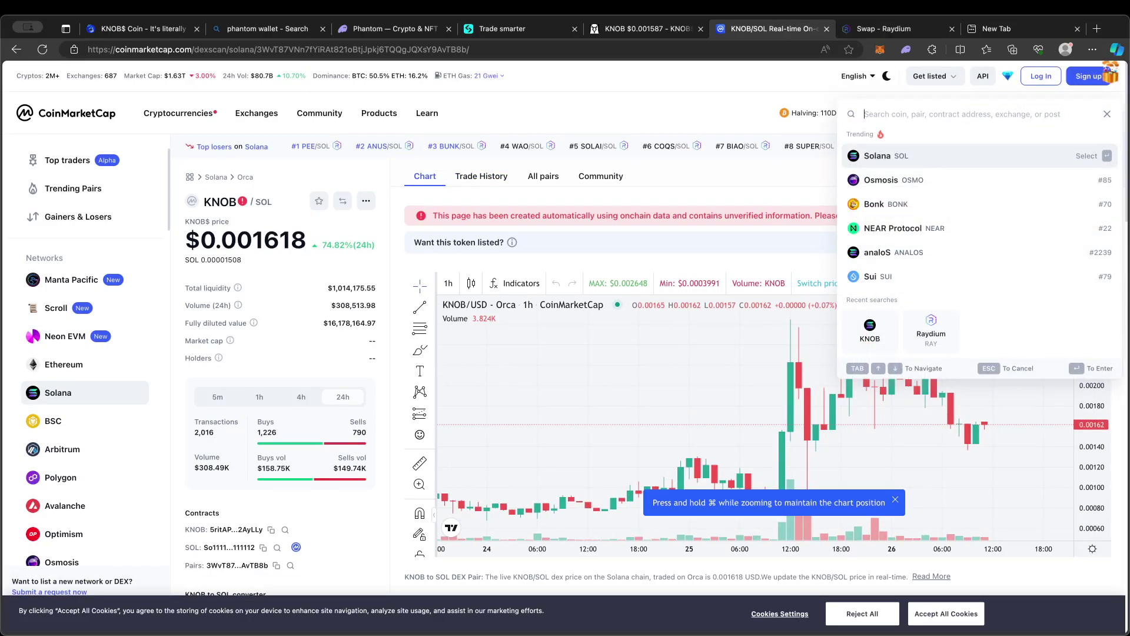
text(rayd)
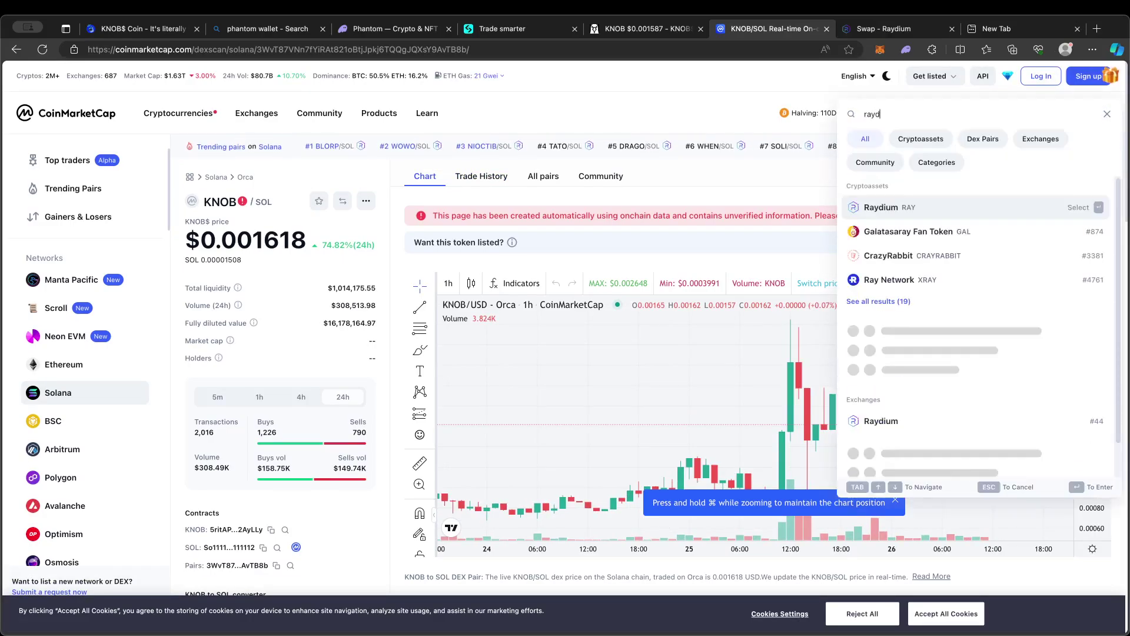
text(ium)
key(Return)
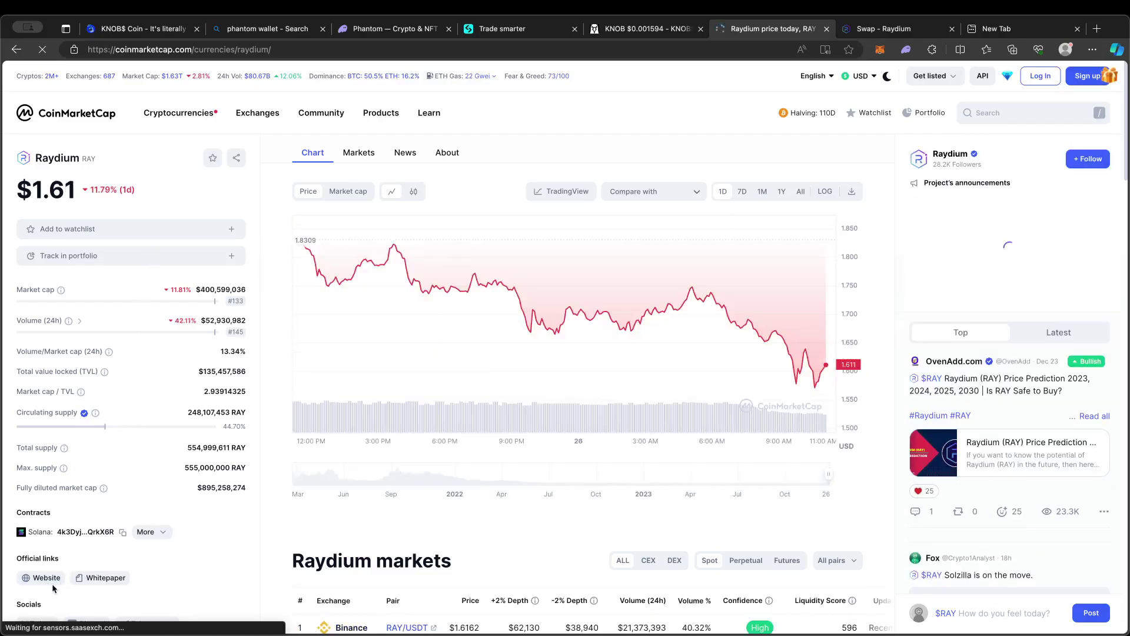
Open Raydium's official website from the coin page, launch its swap app and accept the disclaimer terms.
click(51, 582)
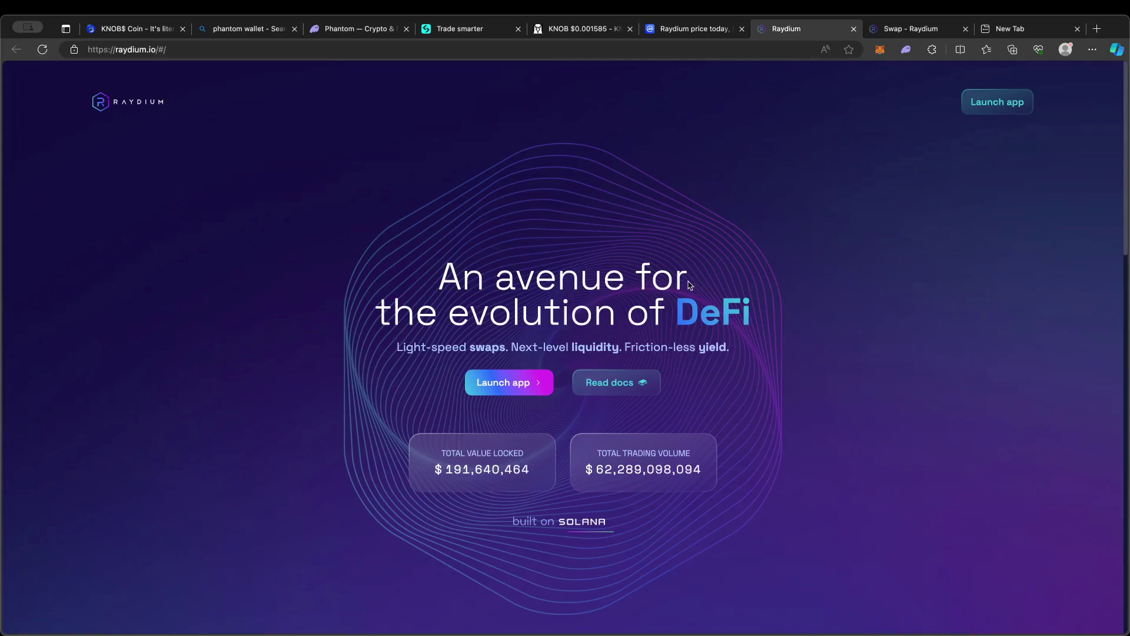
click(521, 389)
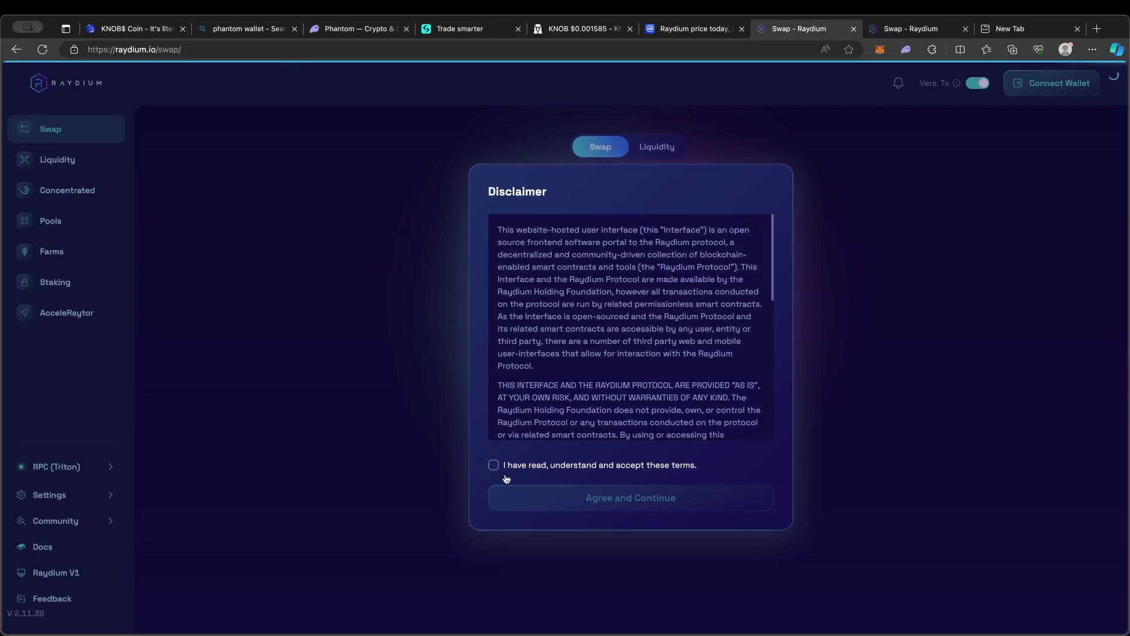
click(494, 465)
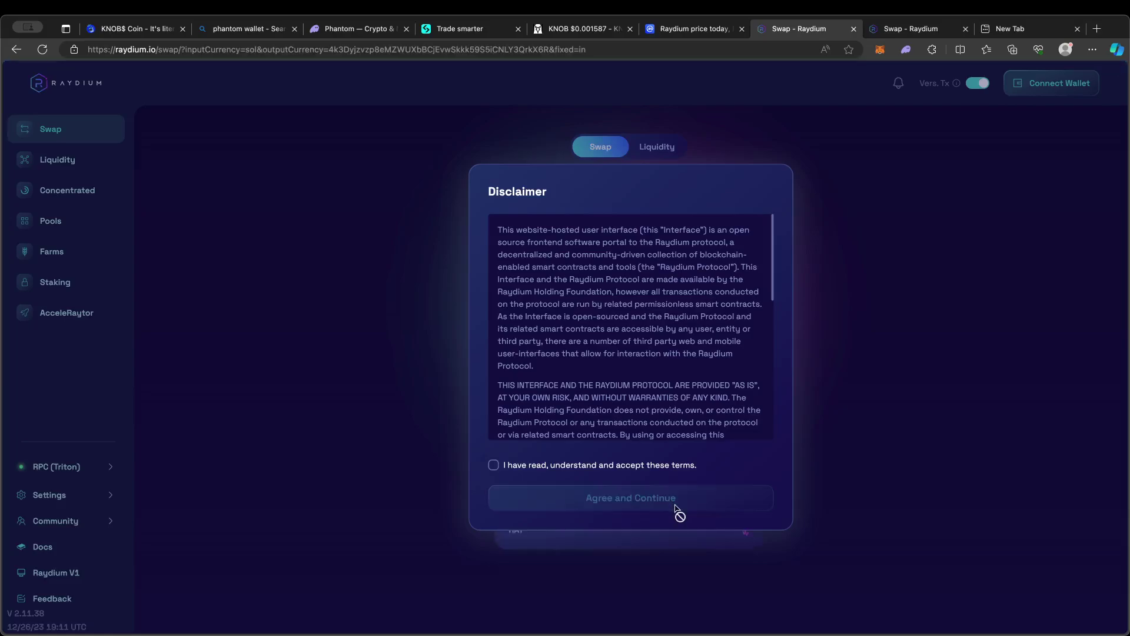
click(494, 465)
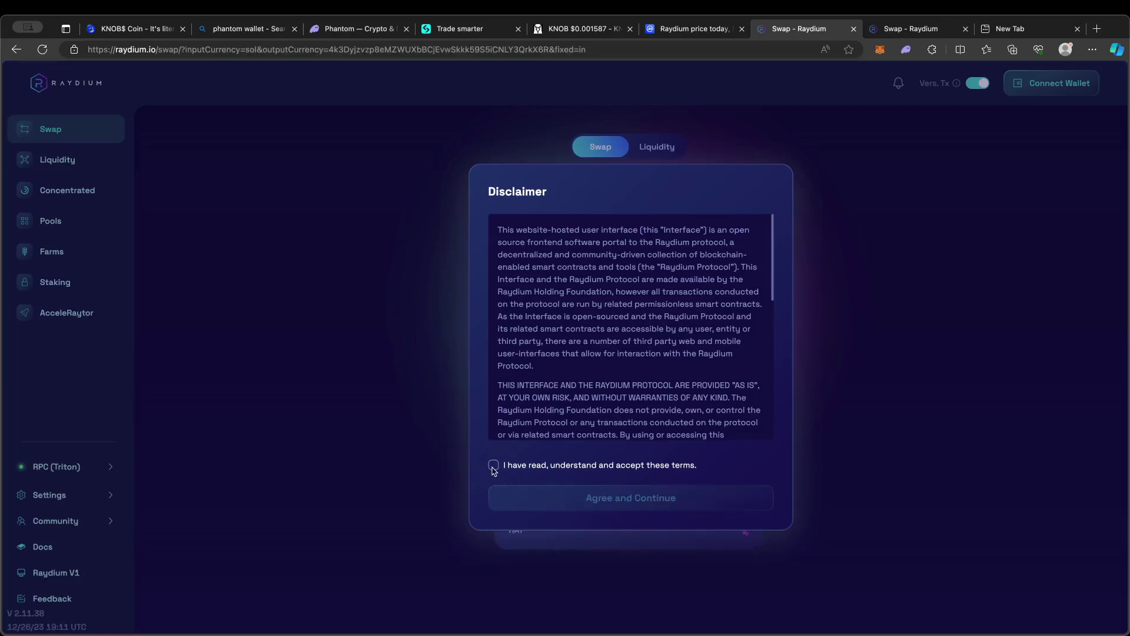
click(628, 499)
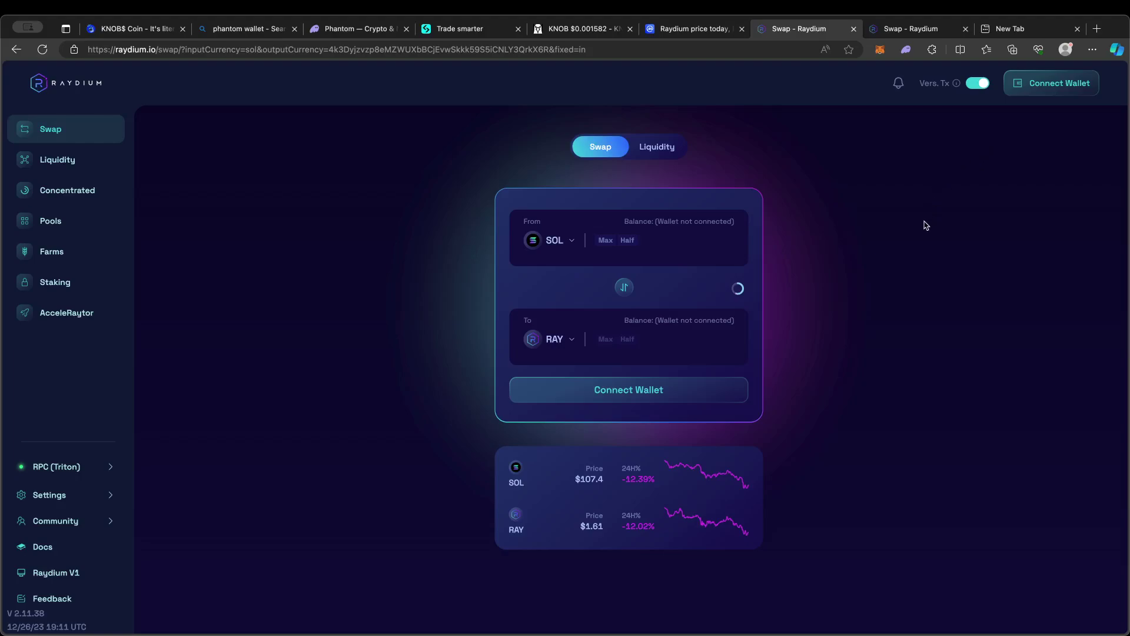
Connect the Phantom wallet to Raydium and check the SOL balance in the wallet.
click(1053, 84)
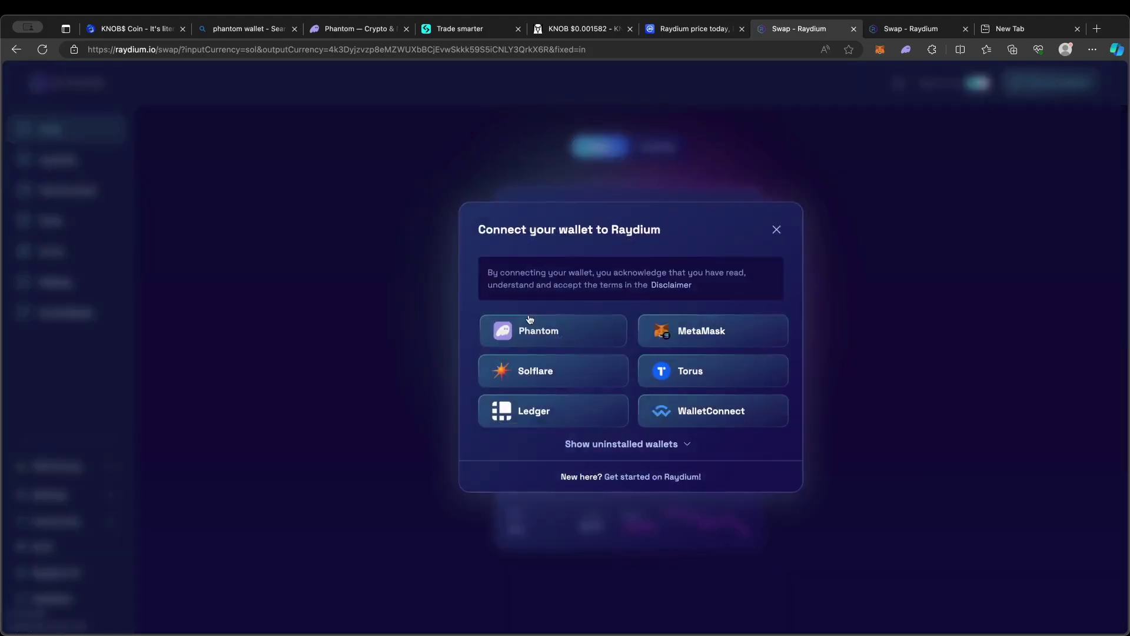
click(546, 343)
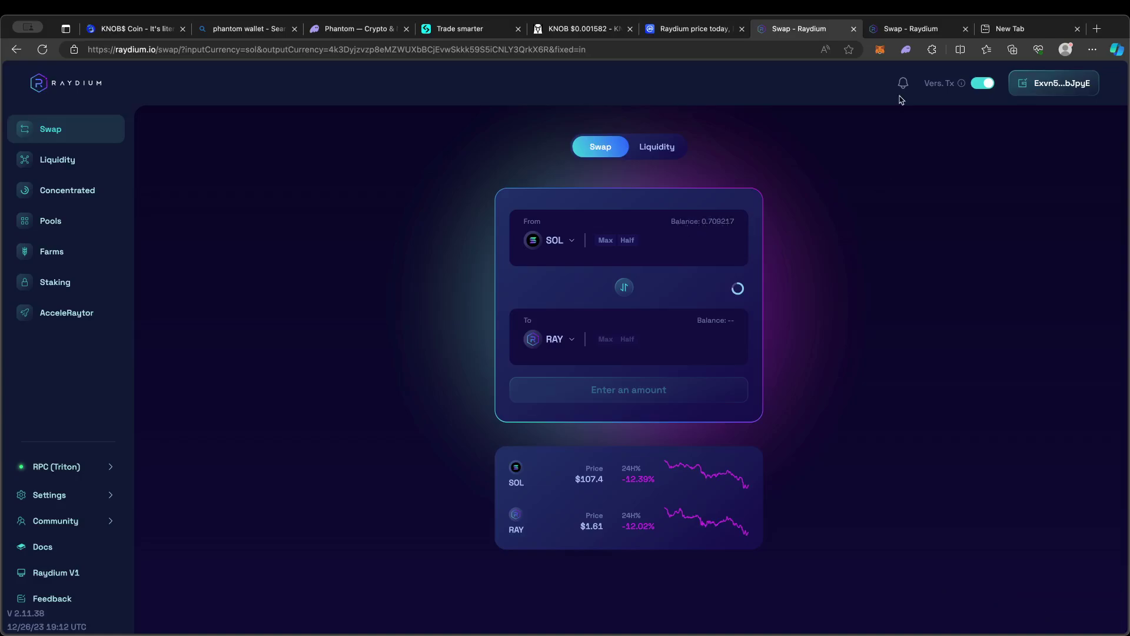
click(906, 50)
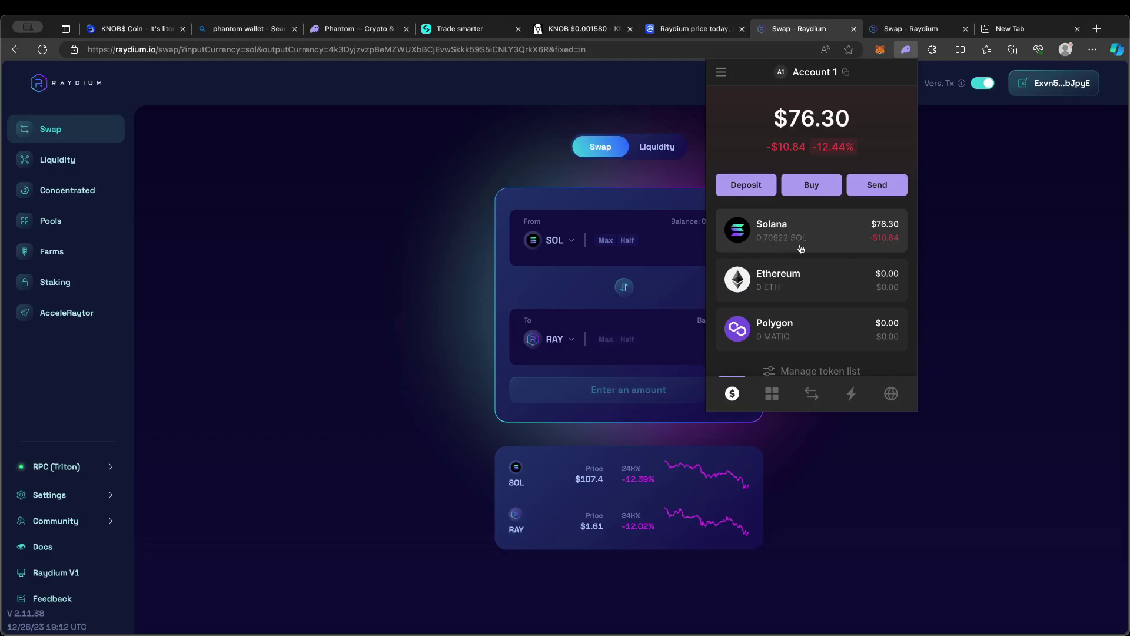
click(988, 250)
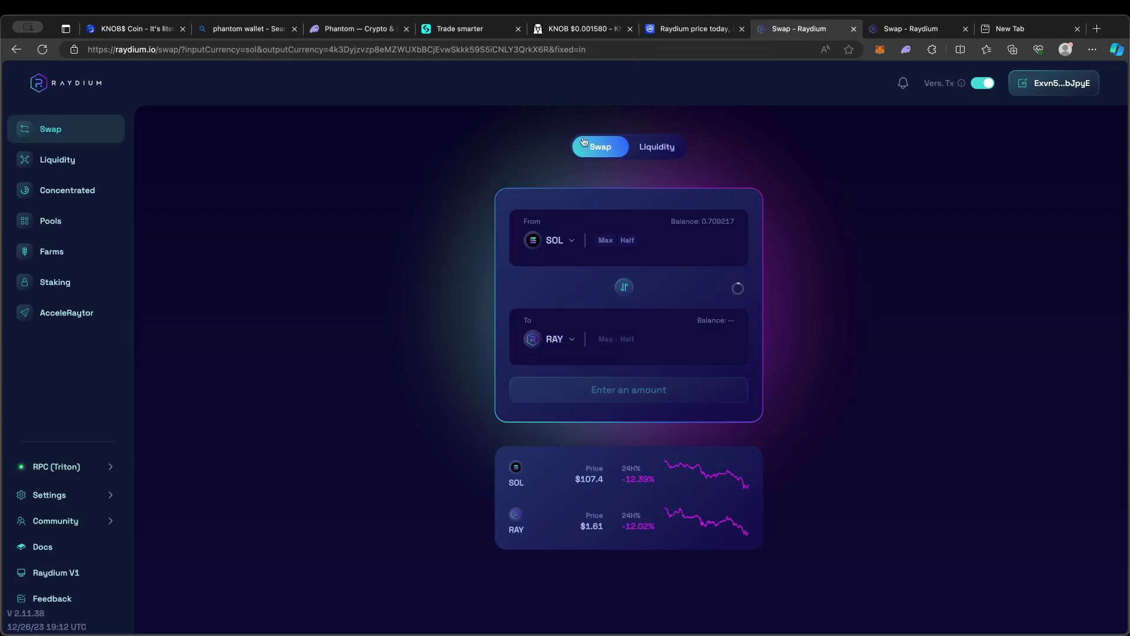
Copy the KNOB token address from the DEX Screener pair heading and return to the wallet-connected Raydium swap page.
click(588, 29)
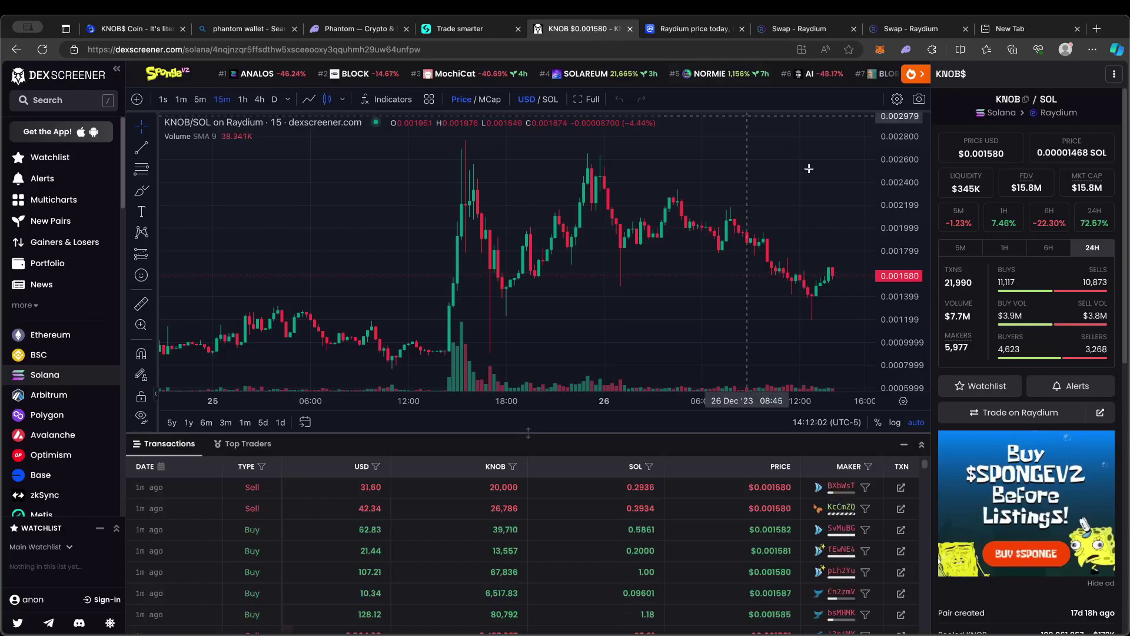
click(1026, 100)
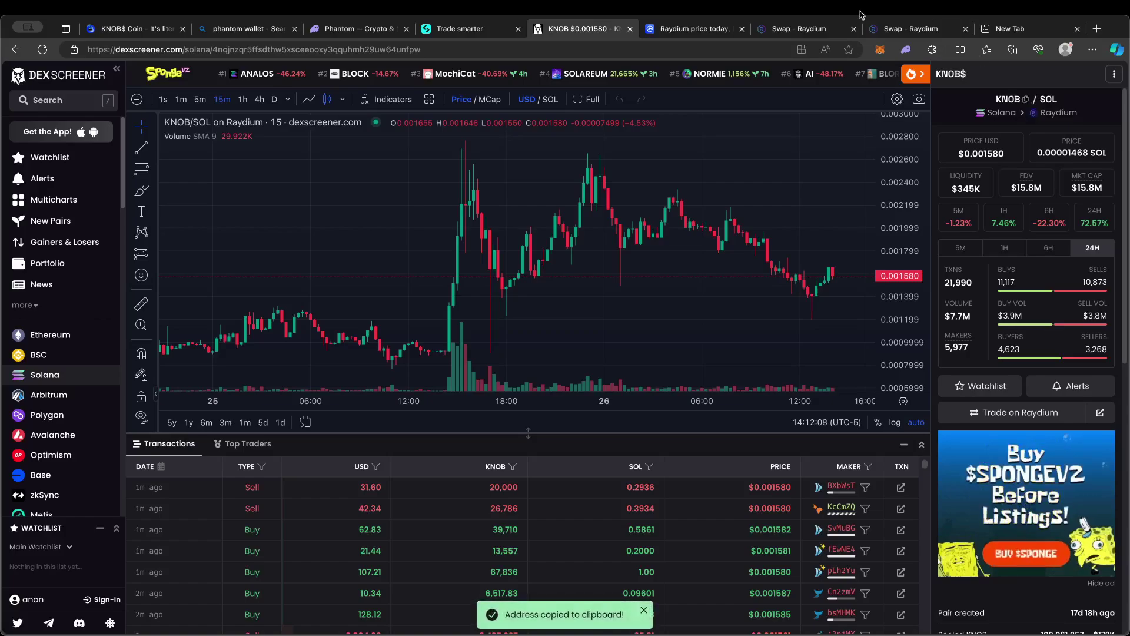
click(910, 28)
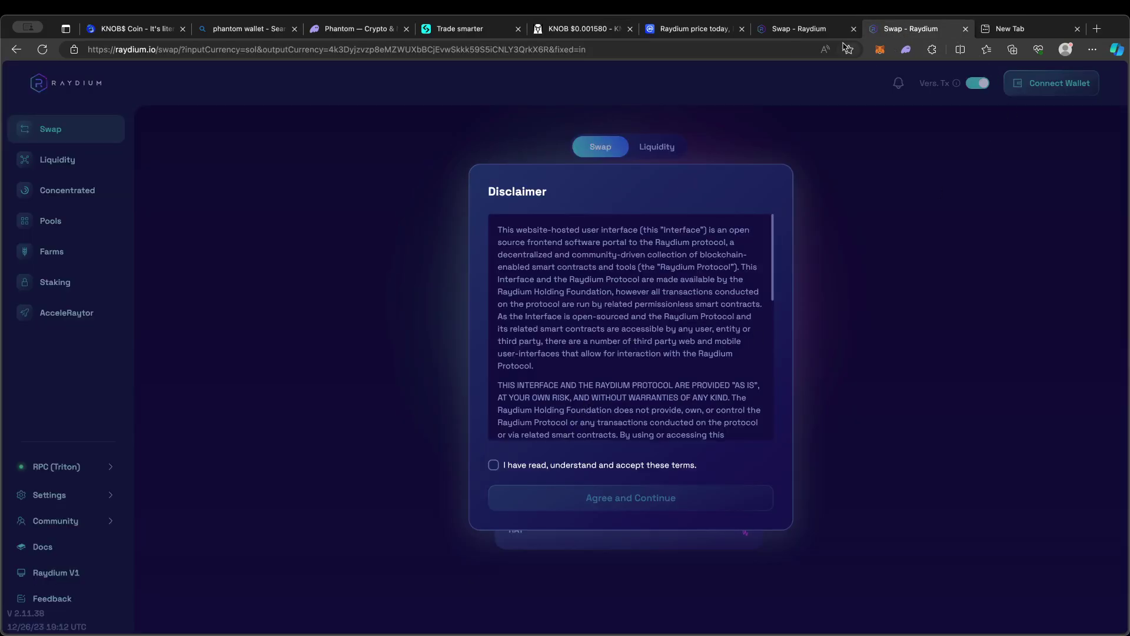
click(827, 28)
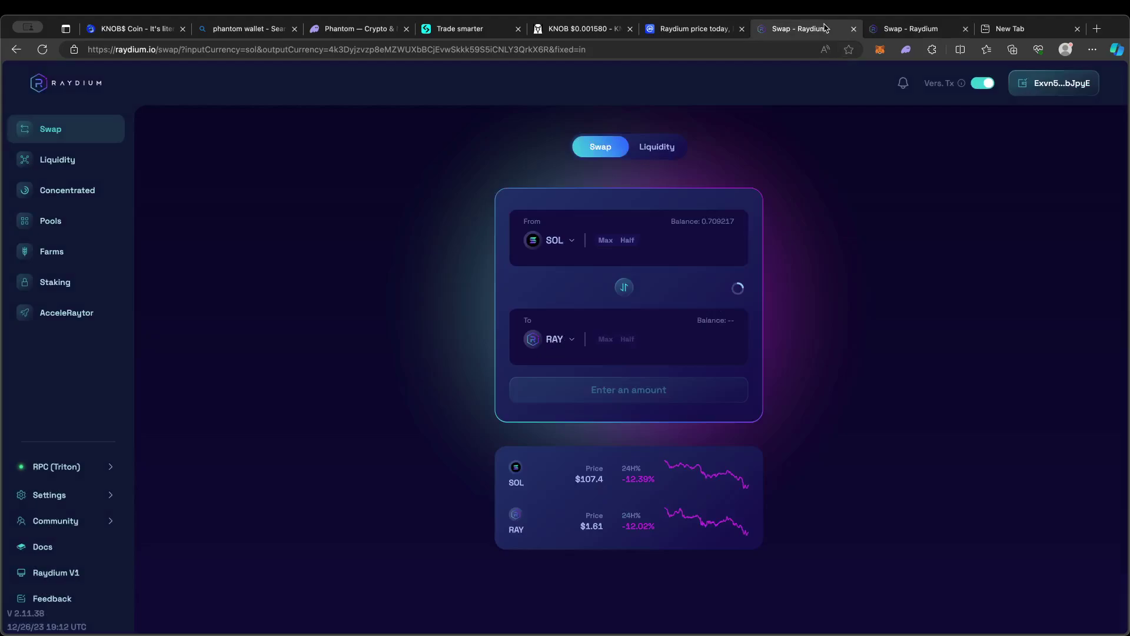
Set KNOB as the token to receive by looking up the copied mint address, and confirm the unlisted token.
click(572, 340)
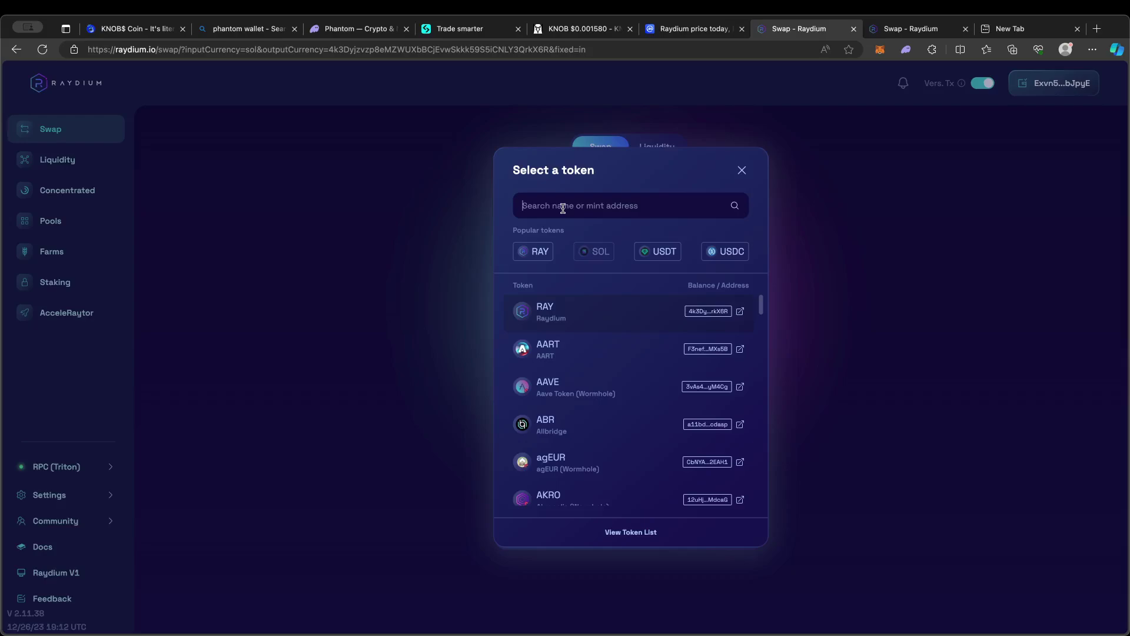
key(super+v)
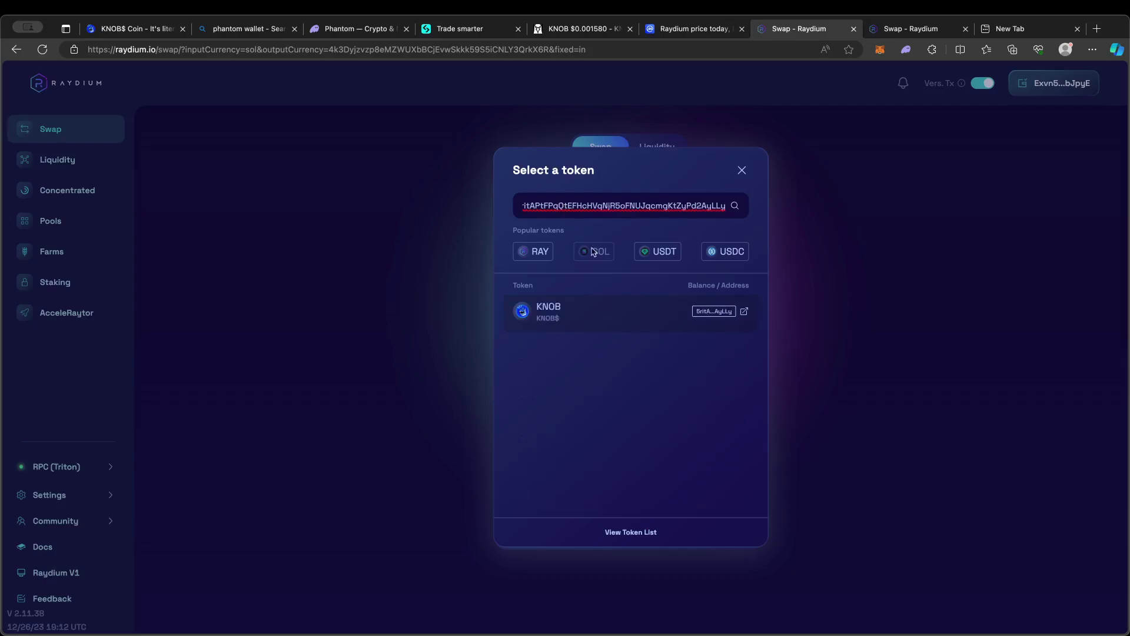
click(551, 312)
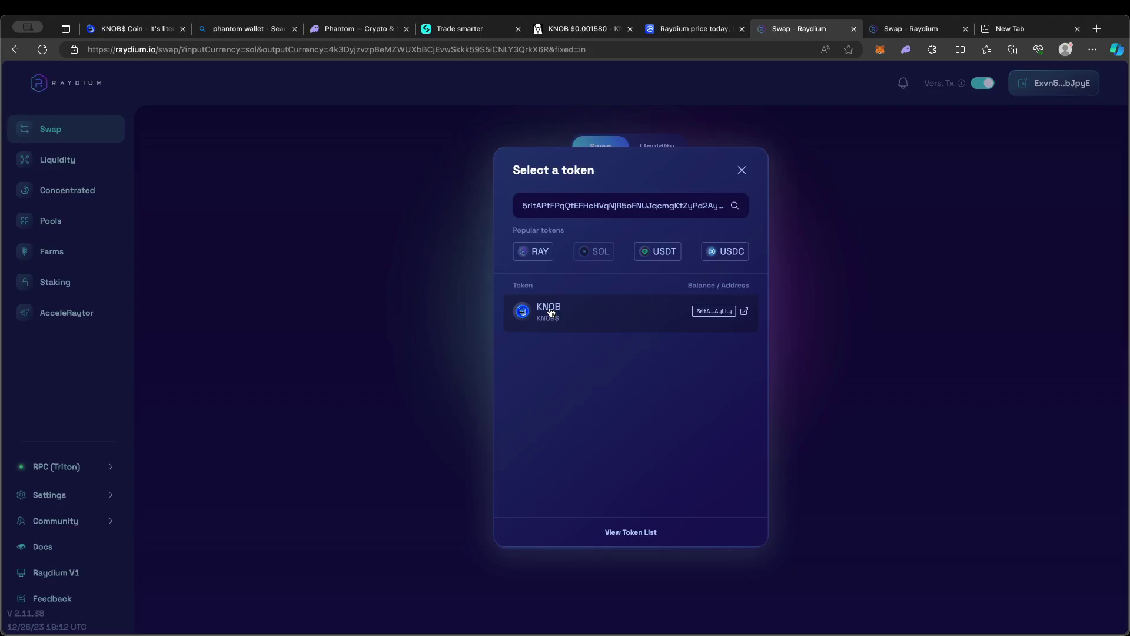
click(551, 312)
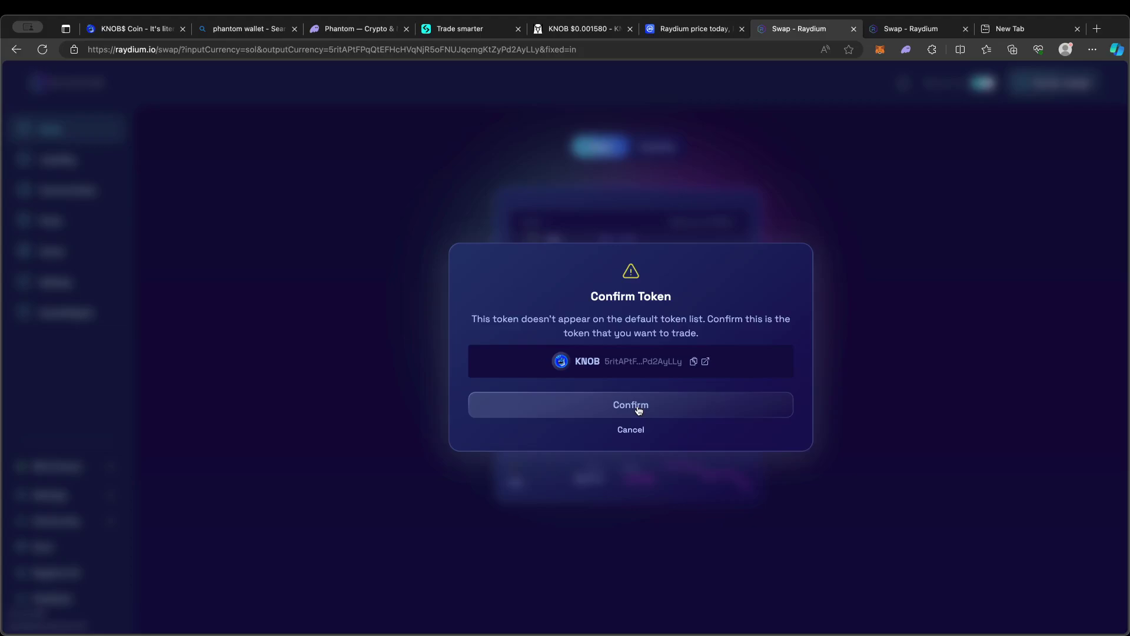
click(639, 410)
click(640, 411)
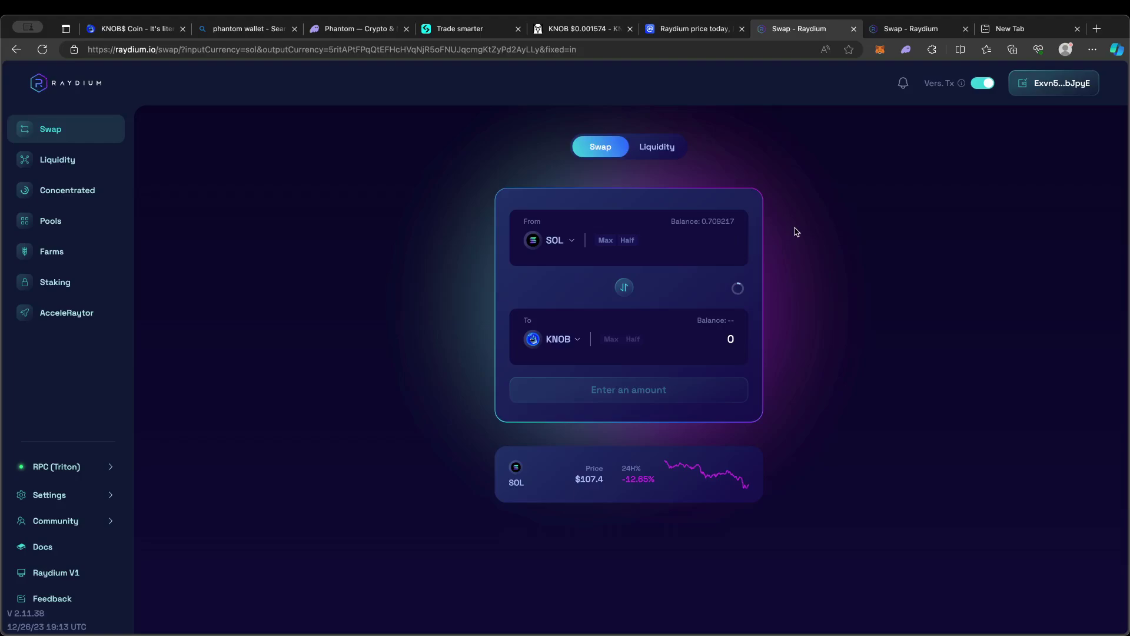
Set the amount of SOL to swap to 0.6, starting from the maximum available.
click(603, 245)
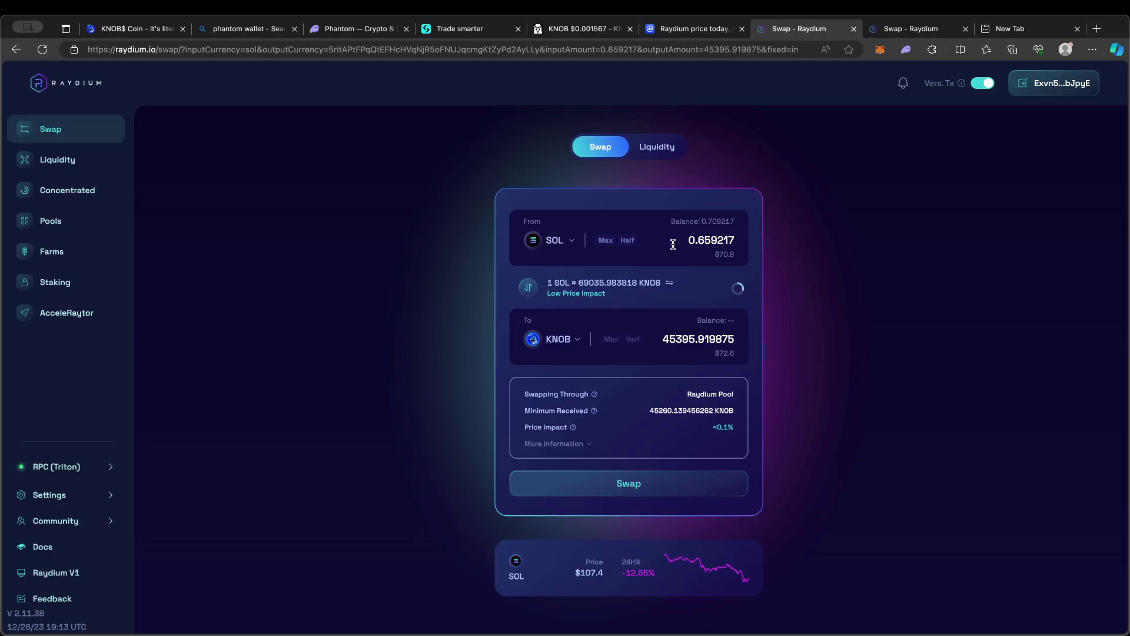
key(BackSpace)
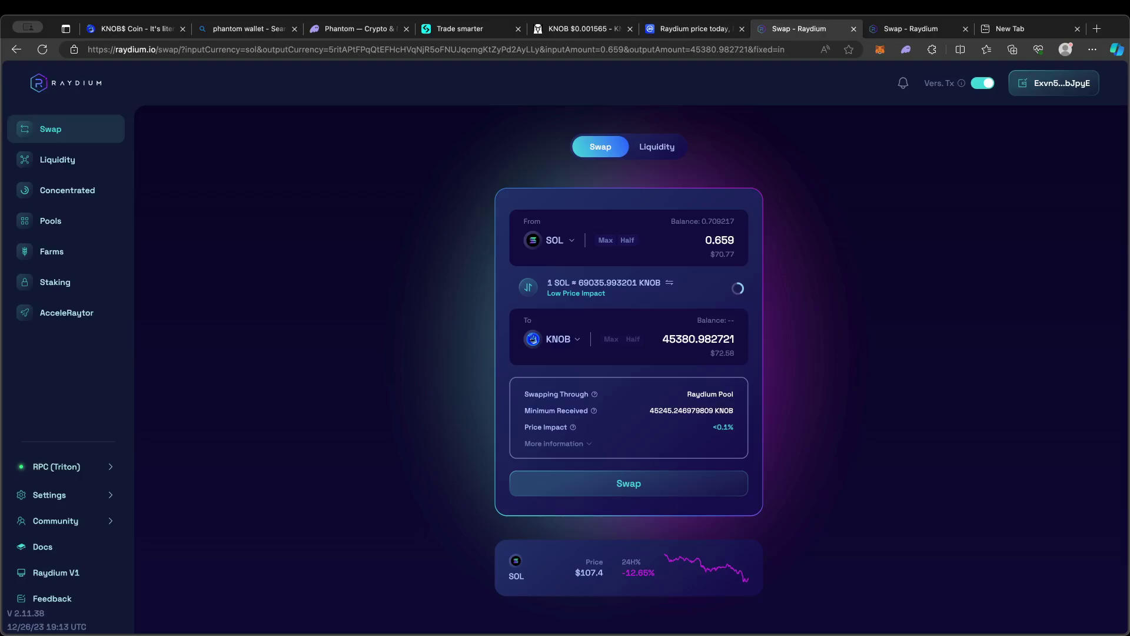
key(BackSpace)
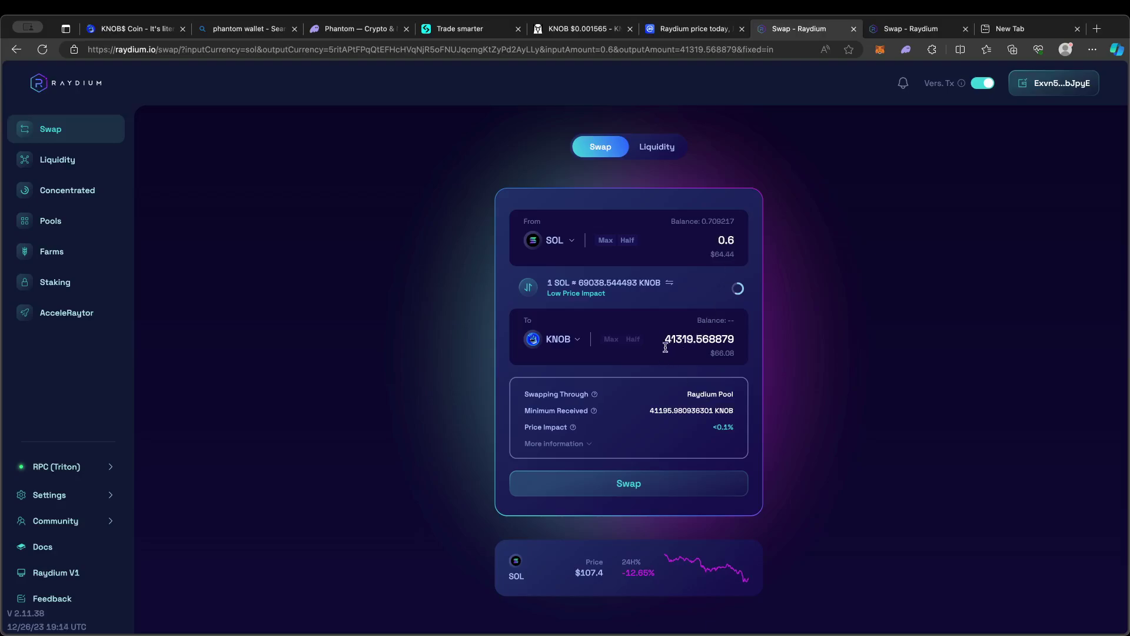
Swap the SOL for KNOB, approve the transaction in Phantom and dismiss the swap notification.
drag(666, 342, 743, 343)
click(741, 346)
click(633, 490)
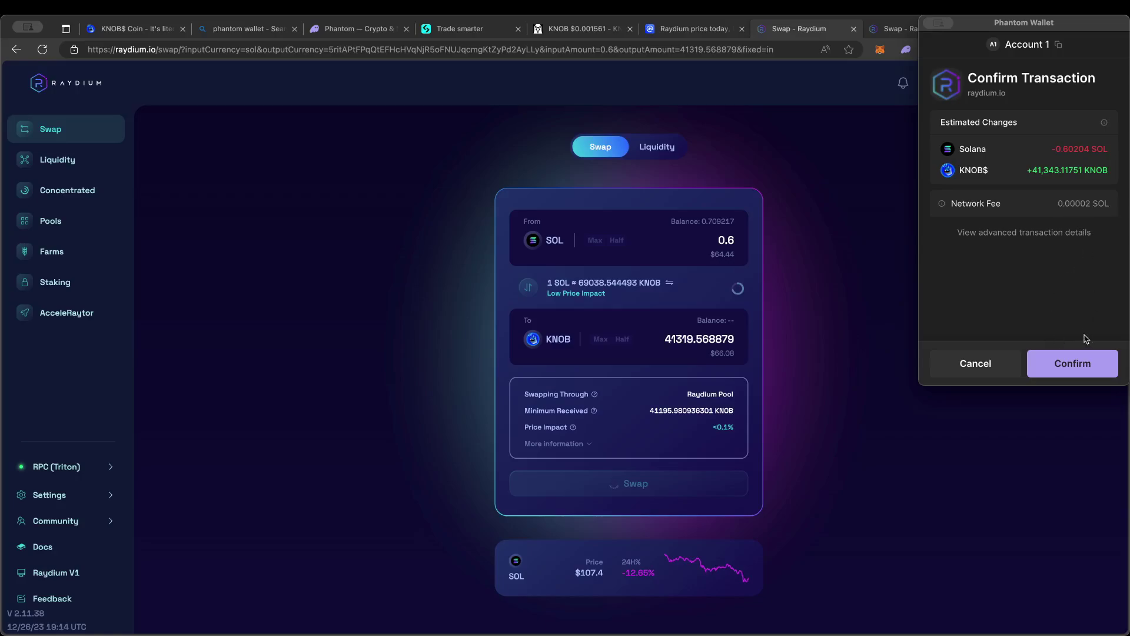
click(1093, 371)
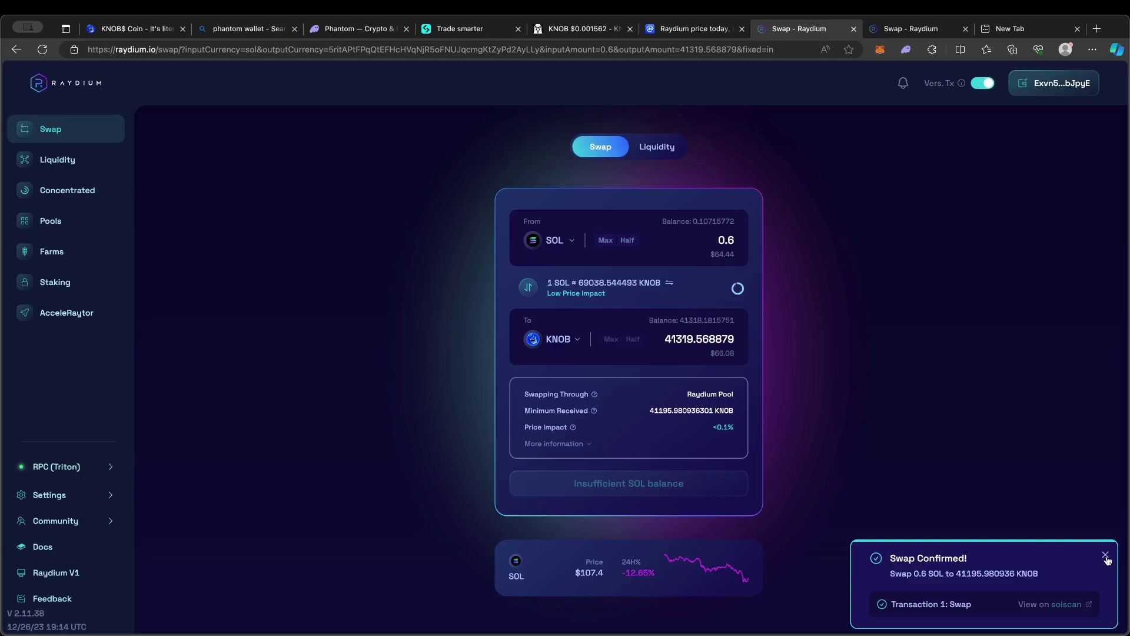
click(1105, 556)
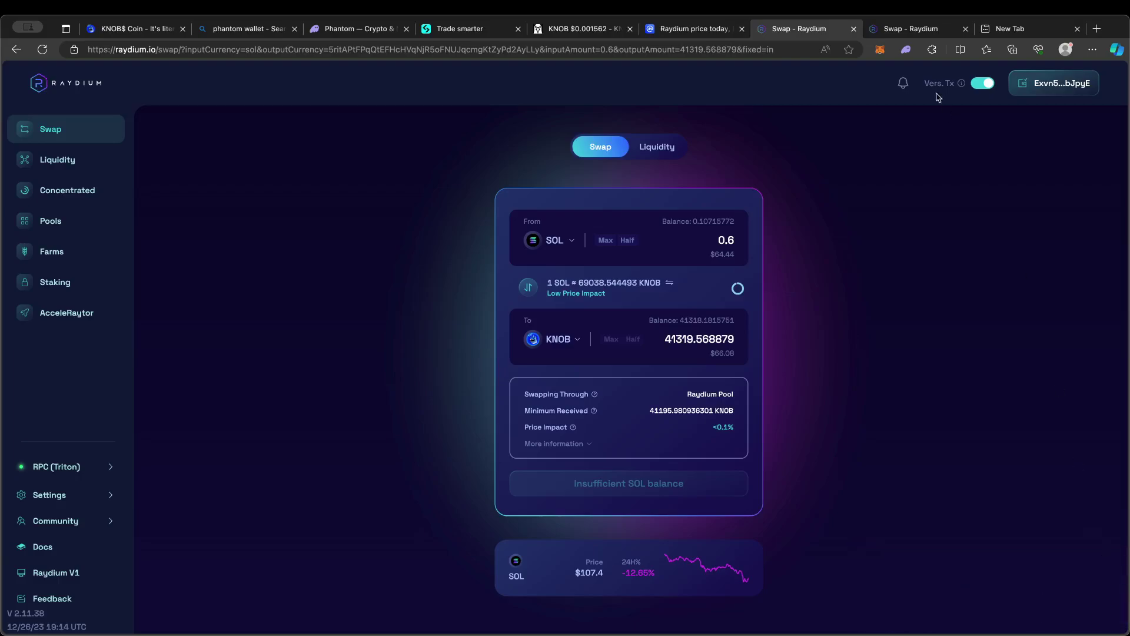
Check the KNOB and Solana balances in the Phantom wallet and close it.
click(907, 50)
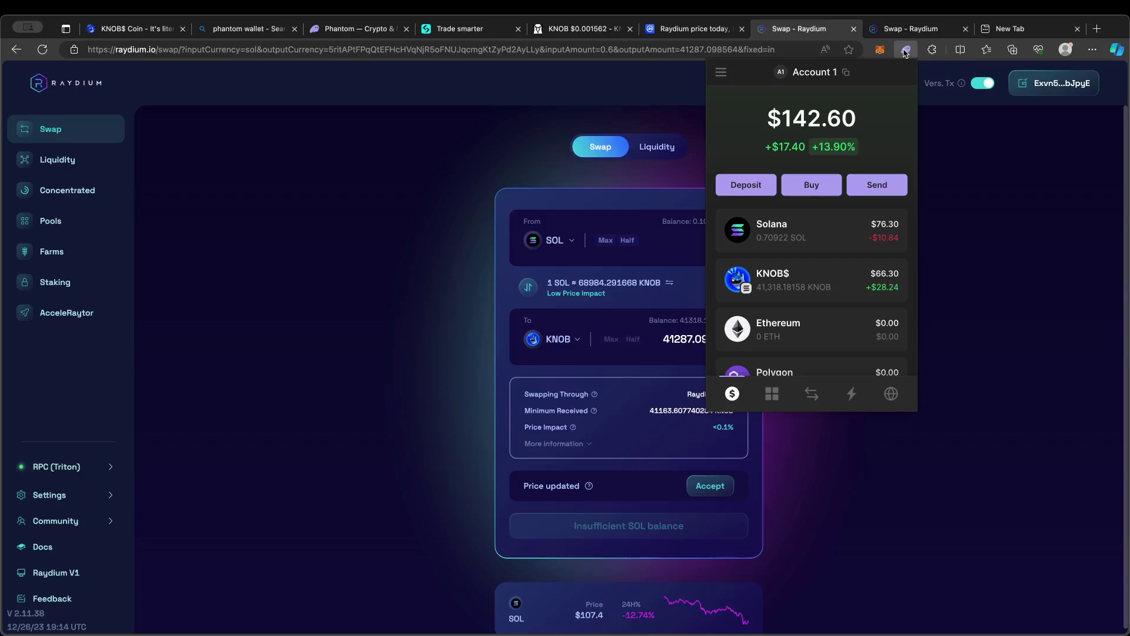
scroll(883, 294, down, 1)
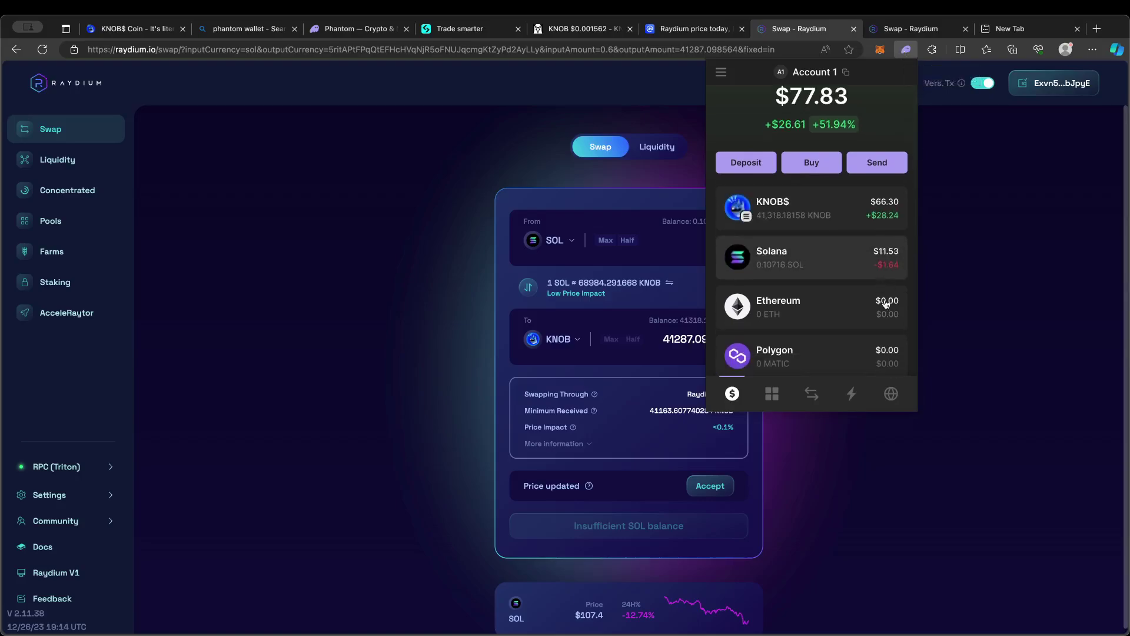
click(906, 51)
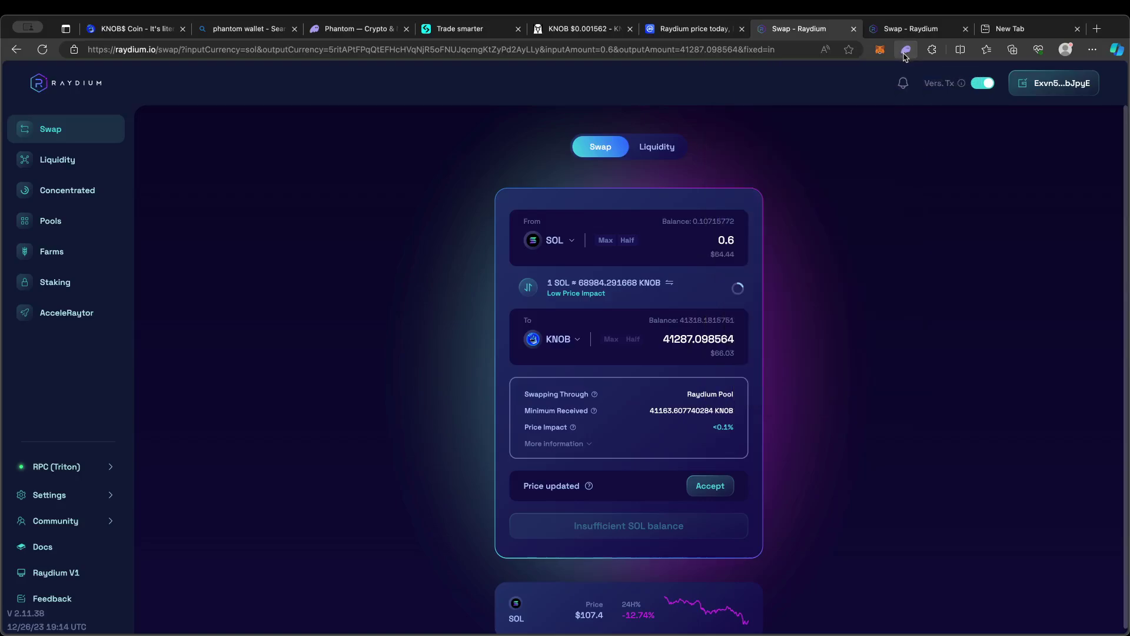
Copy the ANALOS token address from its DEX Screener pair page and return to the KNOB Coin website.
click(593, 32)
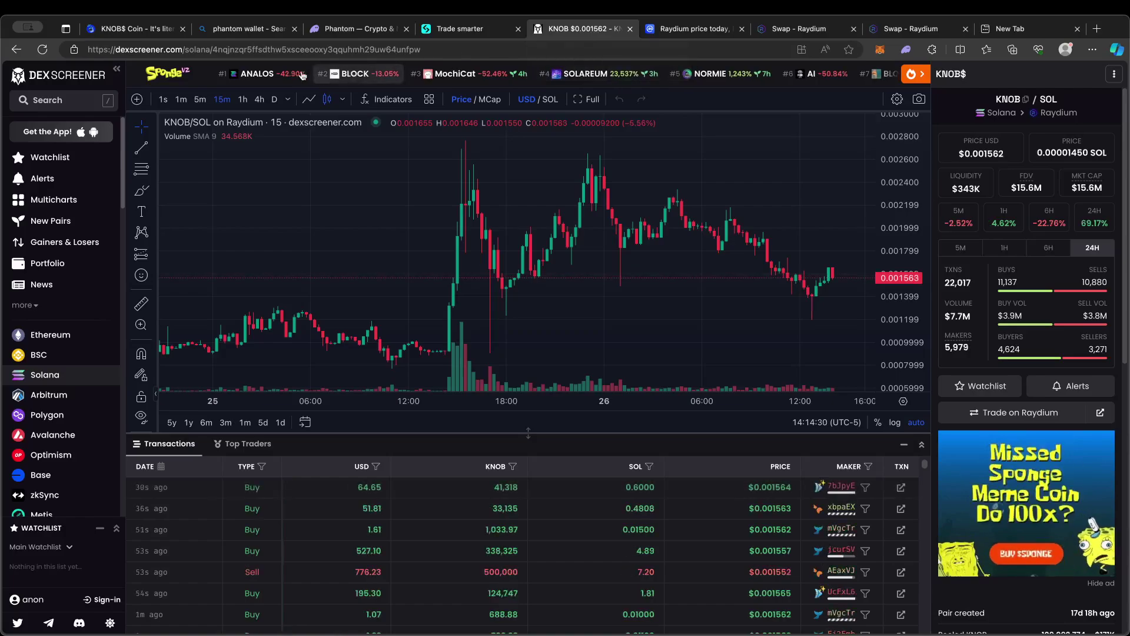
click(276, 77)
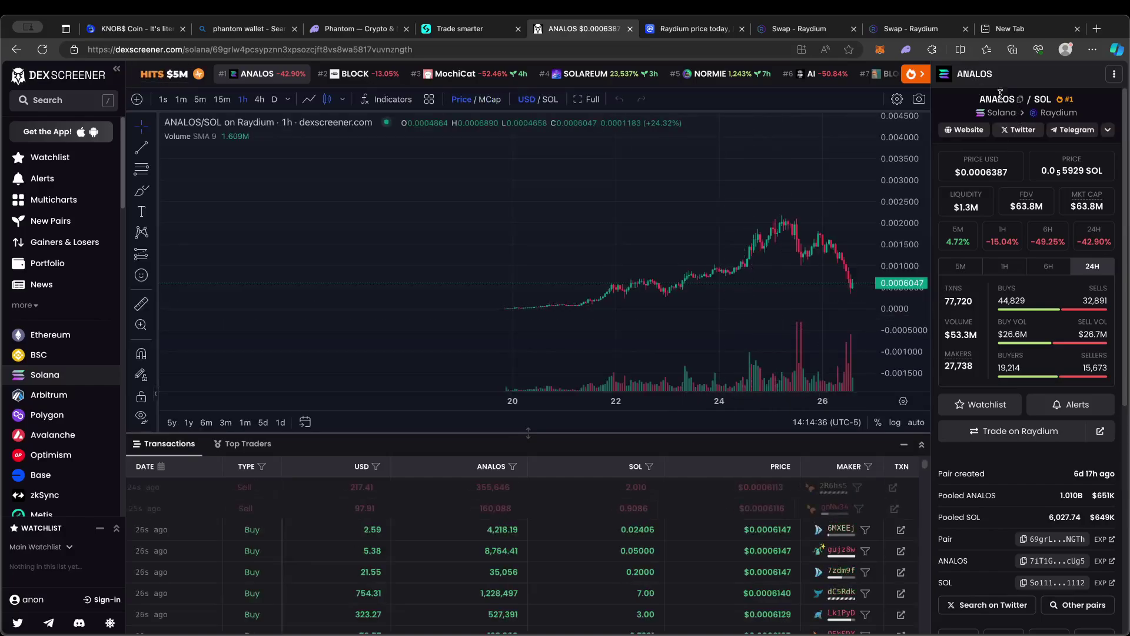
click(1022, 100)
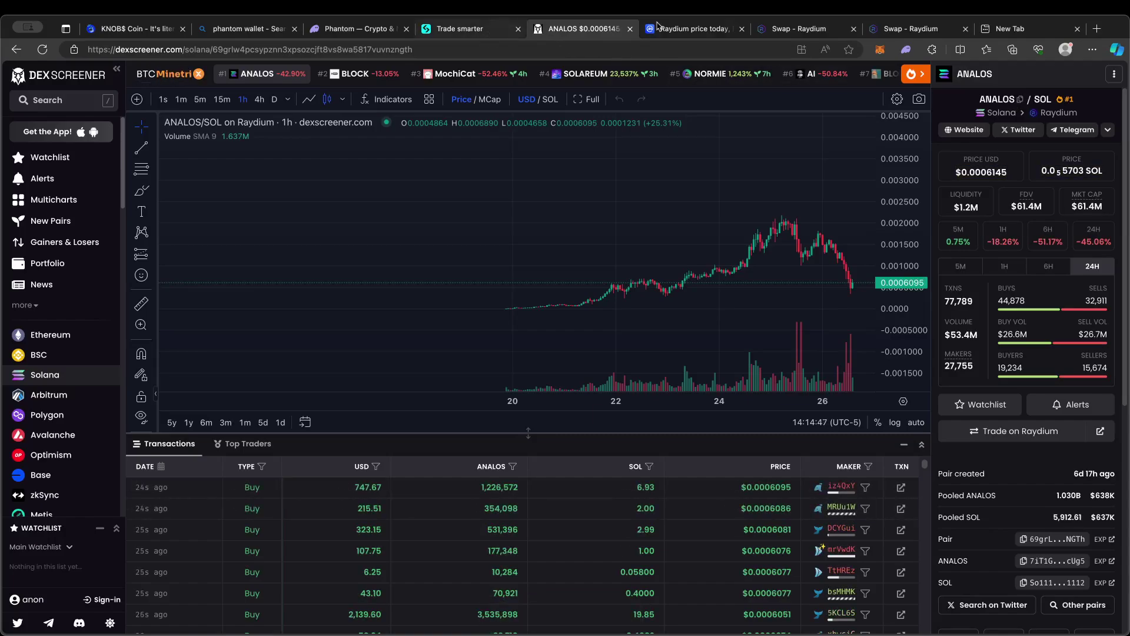
click(144, 30)
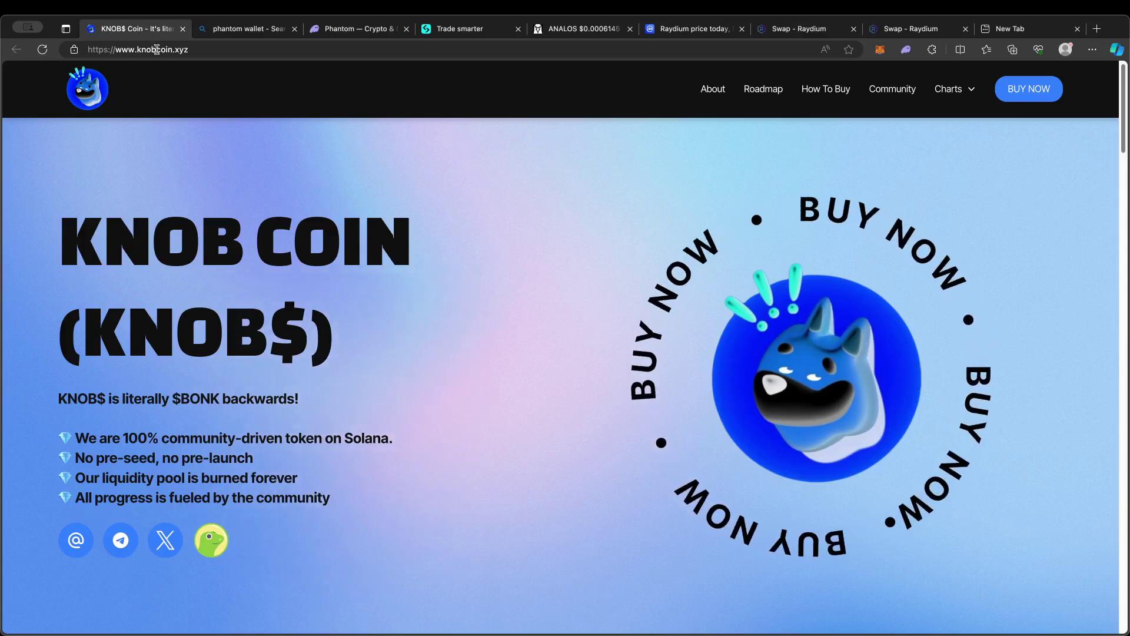